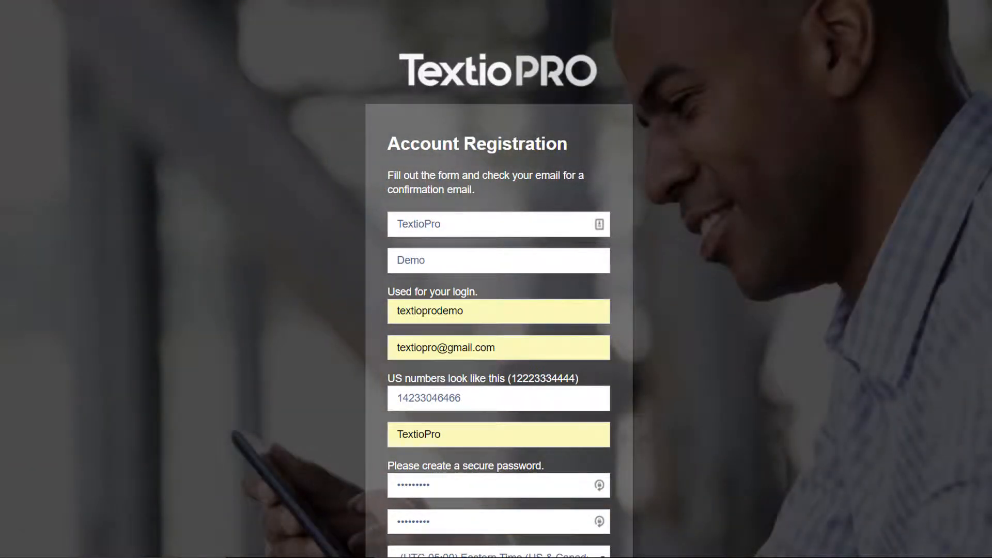
# - Review the login name, email address, phone number and password fields of the registration form
pyautogui.scroll(-2, 498, 310)
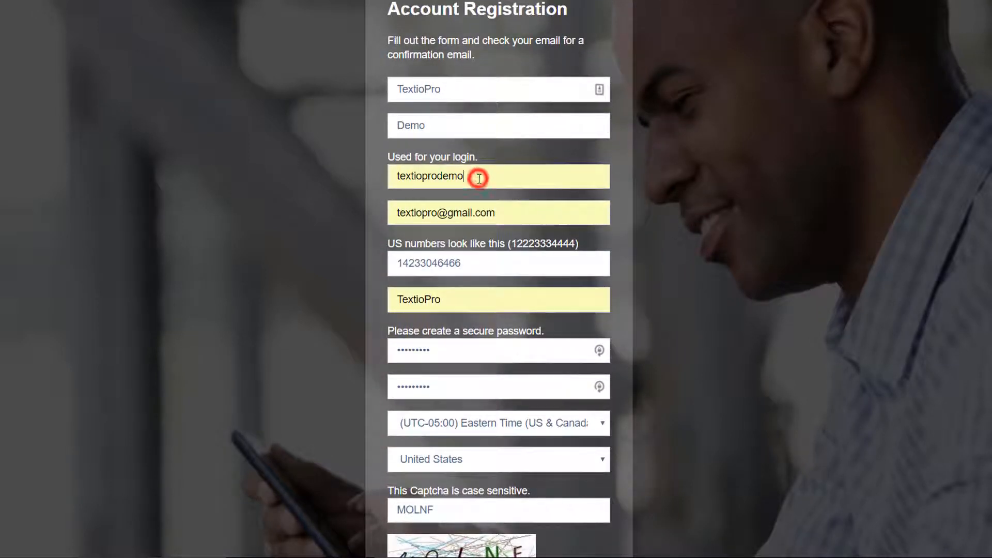
pyautogui.doubleClick(480, 176)
pyautogui.click(508, 215)
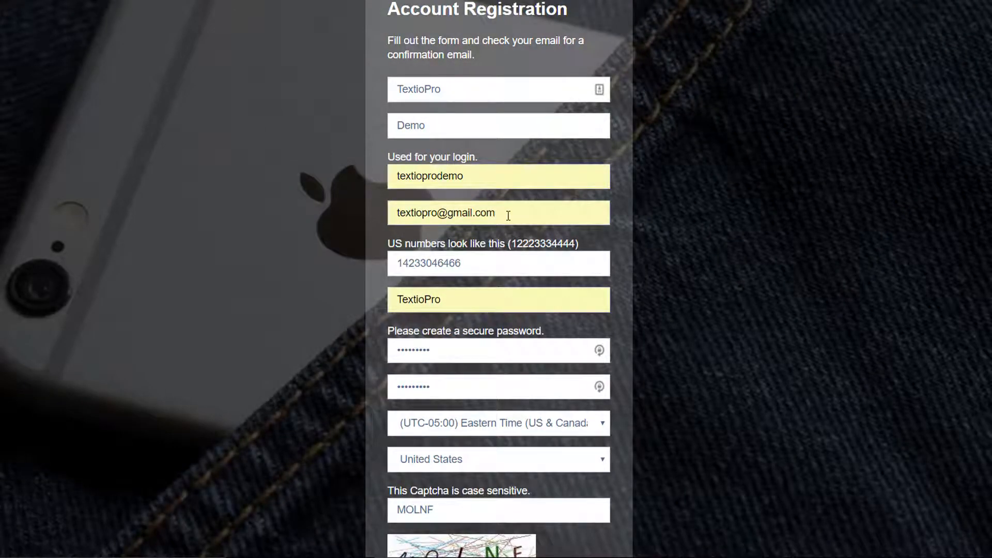
pyautogui.click(508, 269)
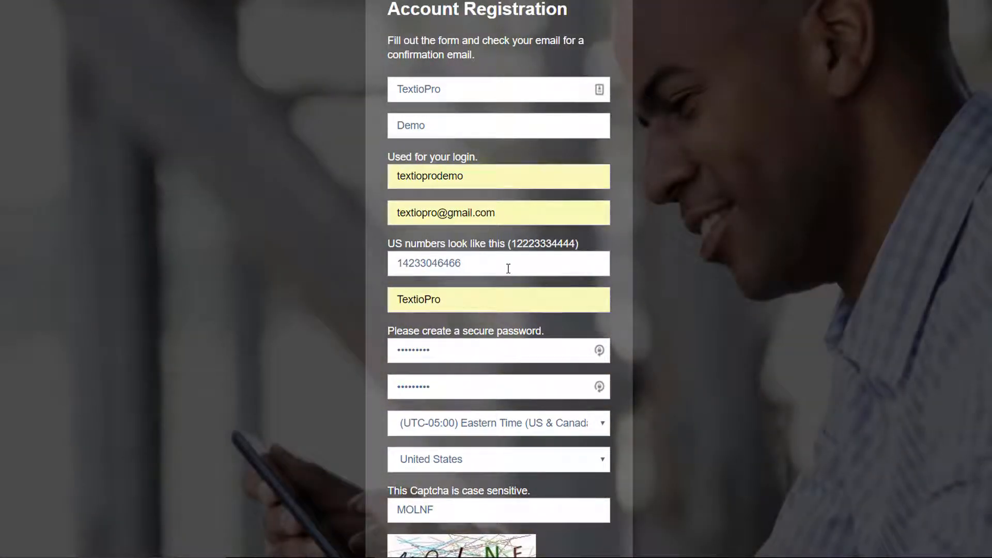
pyautogui.click(470, 346)
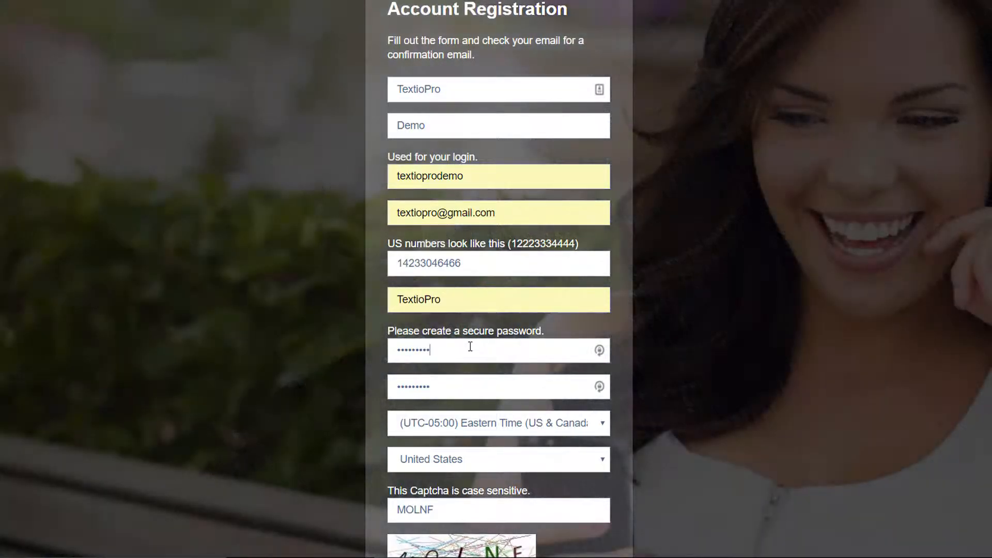
# - Accept the Terms of Service and submit the TextioPro registration
pyautogui.scroll(-4, 470, 346)
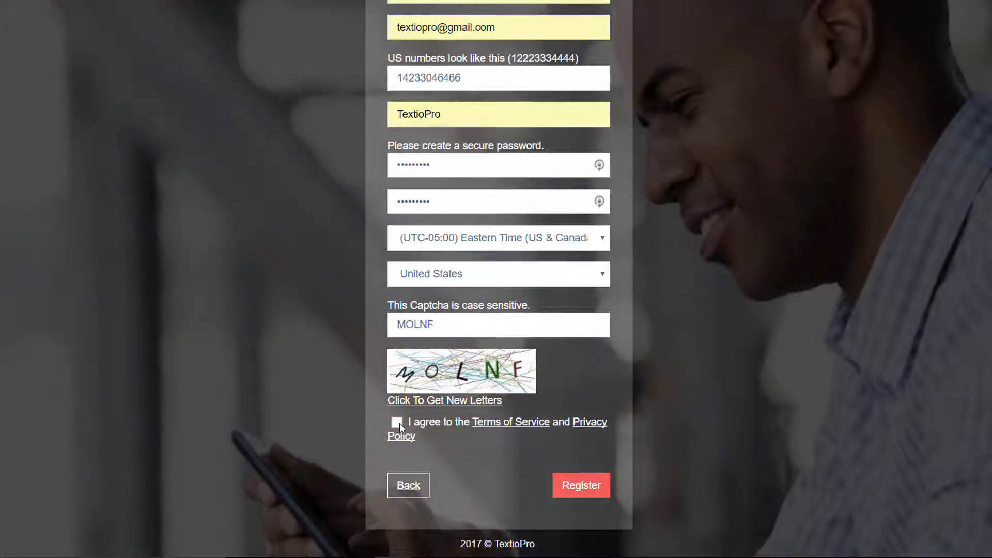
pyautogui.click(395, 423)
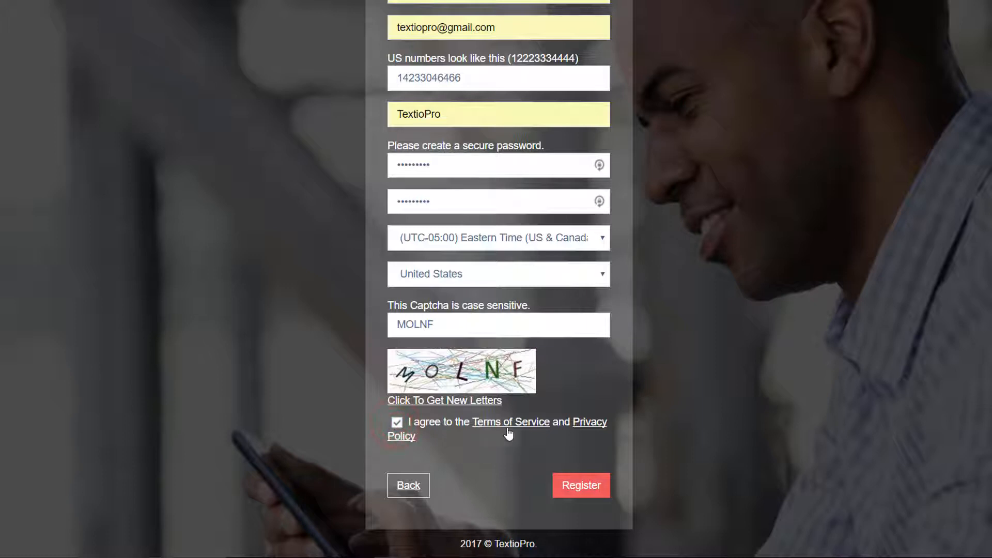
pyautogui.click(584, 488)
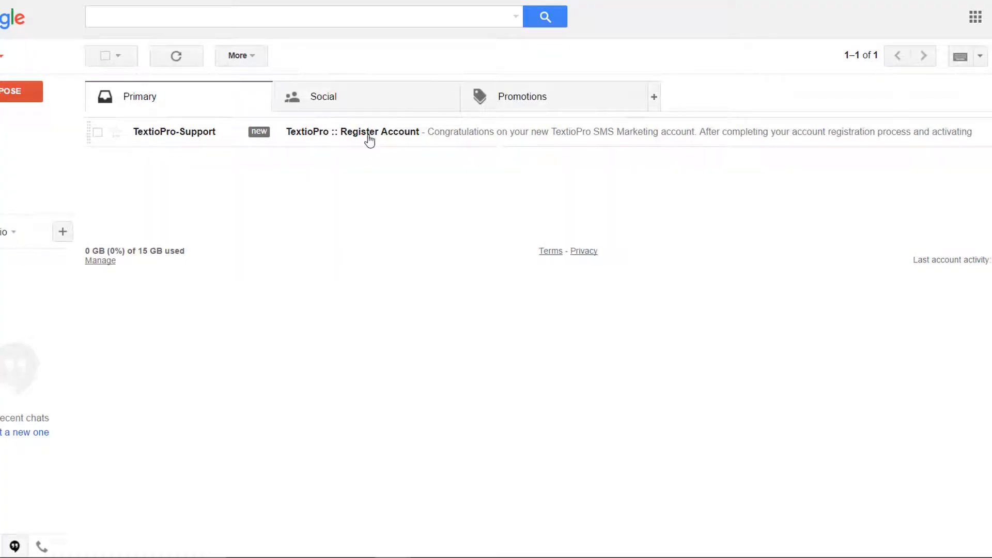
# - Open the TextioPro 'Register Account' email, check the login details and copy the activation link address
pyautogui.click(390, 132)
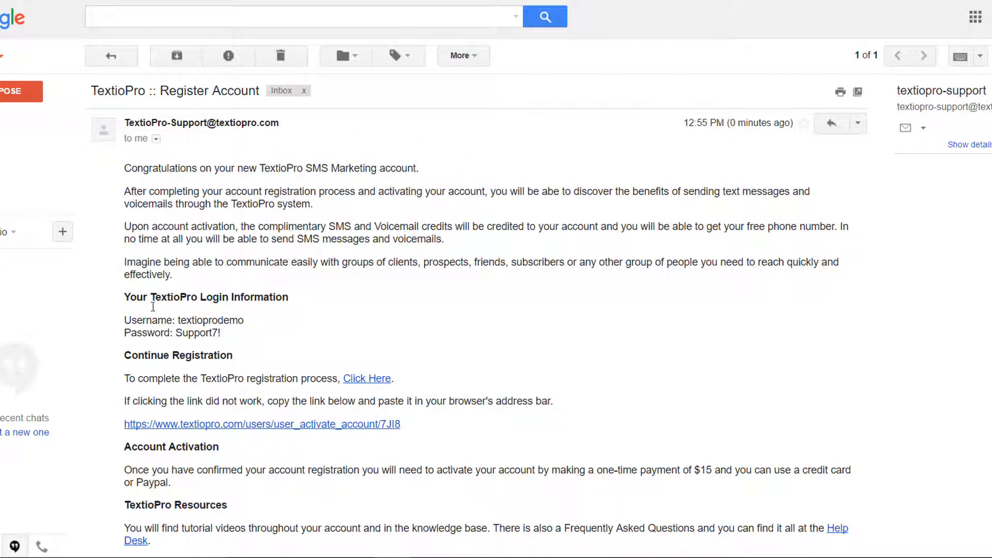
pyautogui.moveTo(123, 325); pyautogui.dragTo(231, 337)
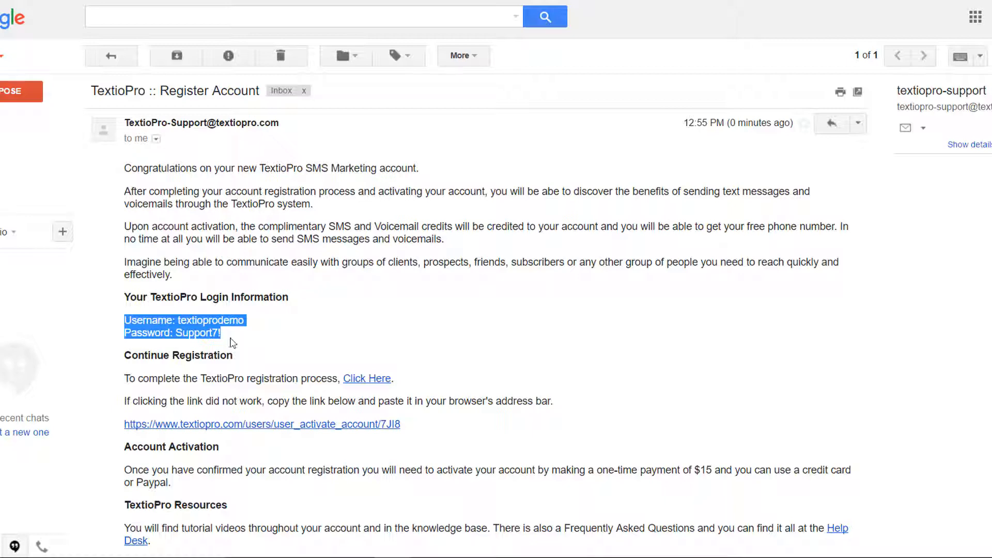
pyautogui.scroll(-4, 479, 313)
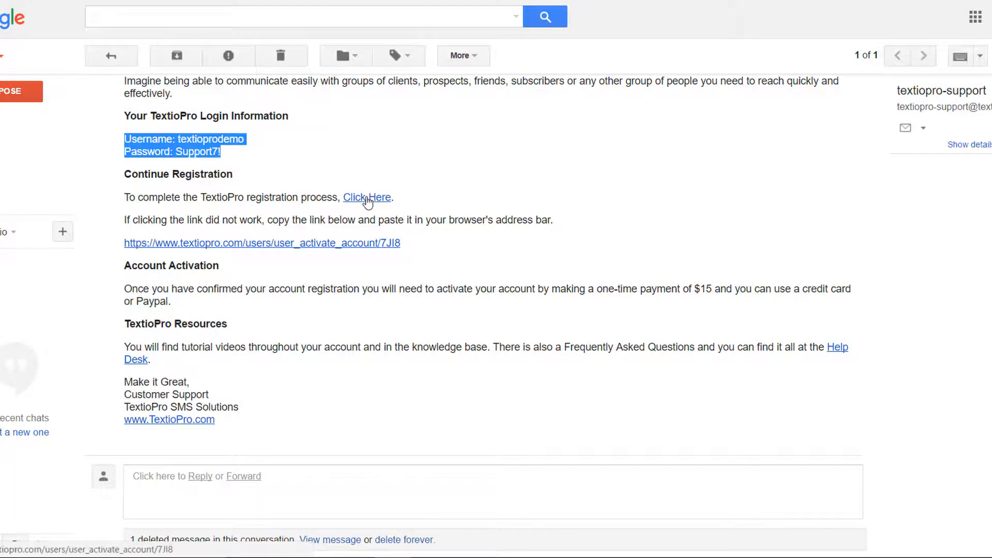
pyautogui.moveTo(406, 242); pyautogui.dragTo(126, 243)
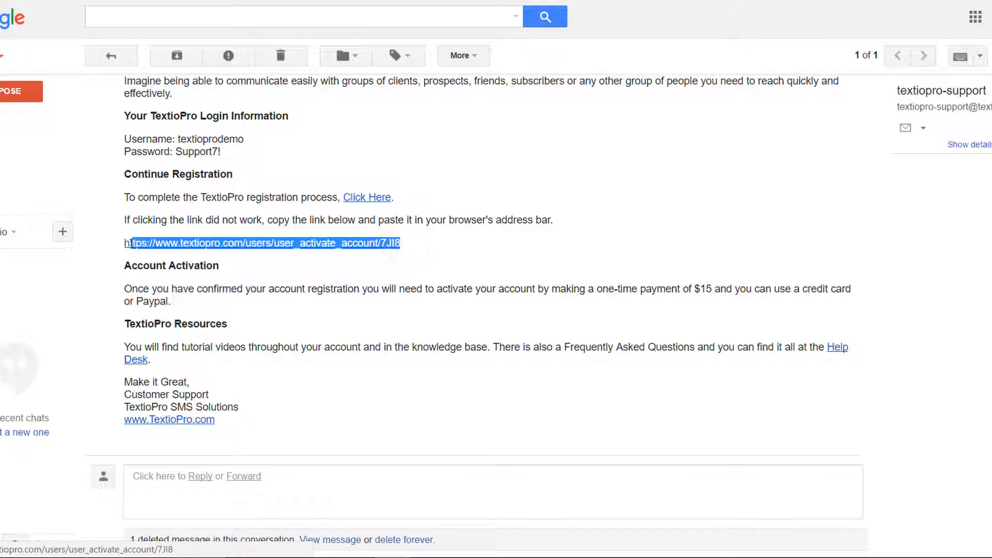
pyautogui.rightClick(163, 243)
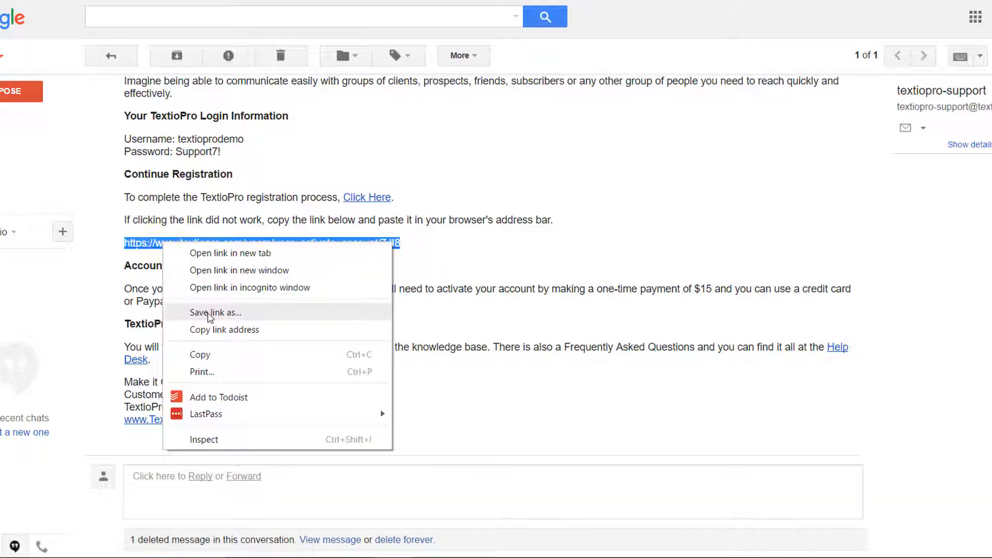
pyautogui.click(207, 353)
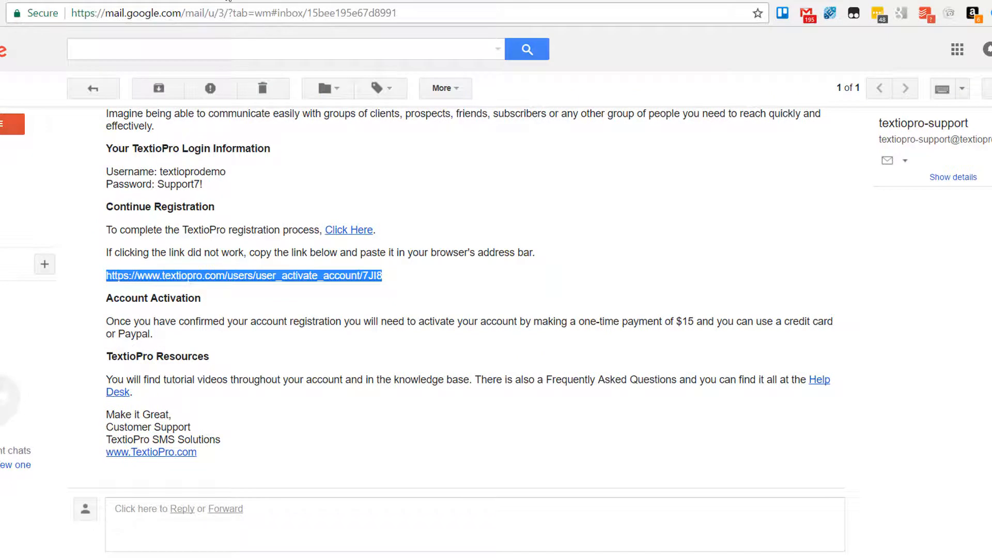
pyautogui.click(226, 0)
# - Load the copied activation link in a new tab to confirm the registration
pyautogui.click(140, 17)
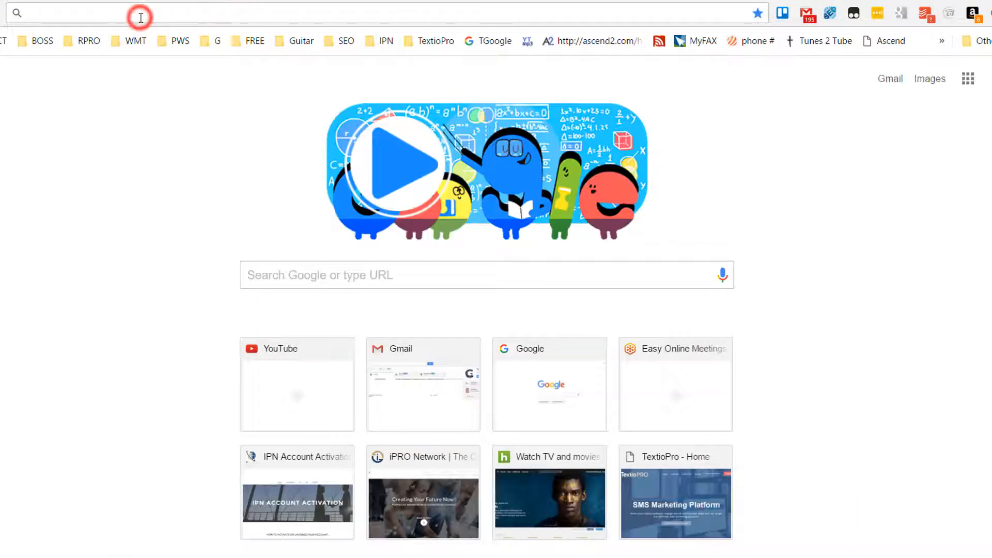
pyautogui.hotkey('ctrl', 'v')
pyautogui.press('Return')
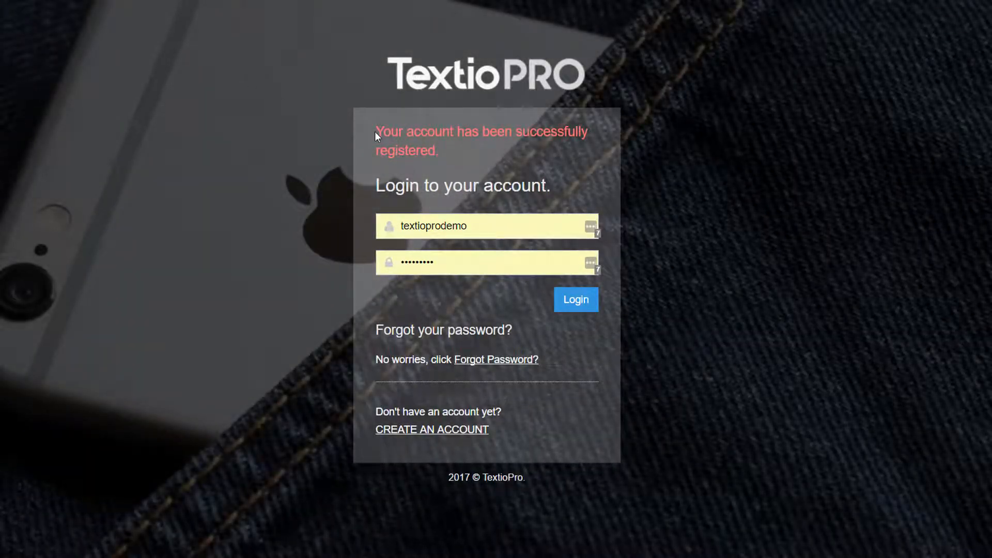
pyautogui.moveTo(376, 132); pyautogui.dragTo(443, 151)
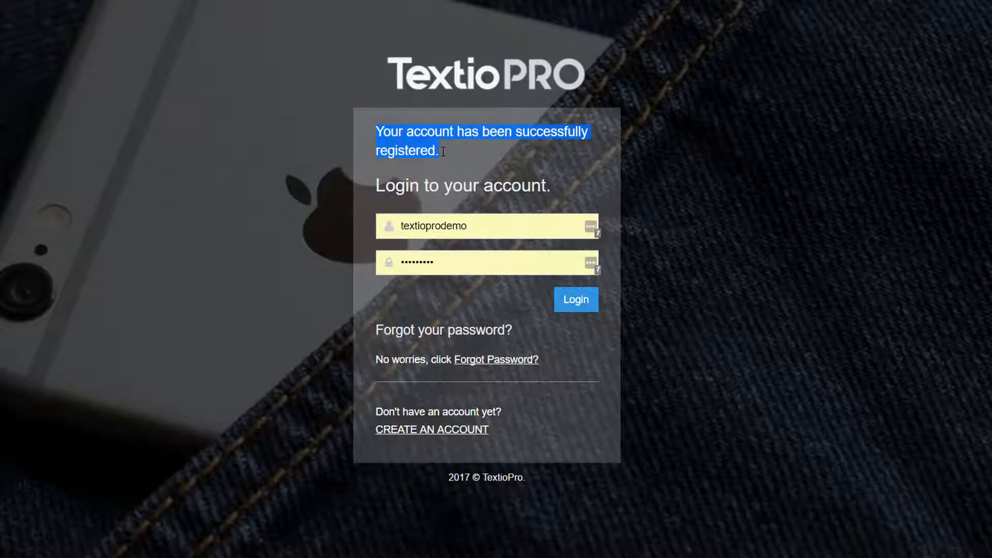
pyautogui.click(670, 223)
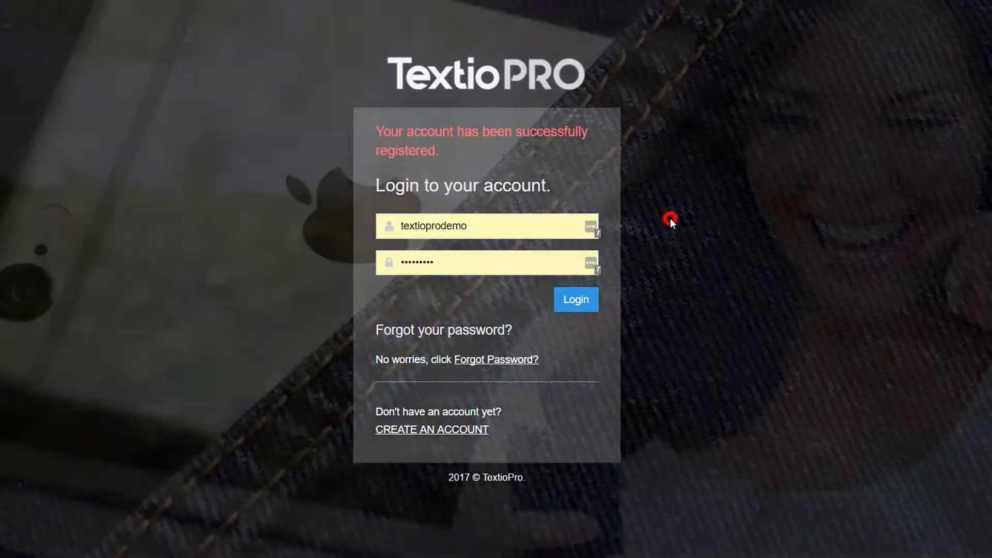
# - Log in to the newly activated TextioPro account
pyautogui.click(517, 228)
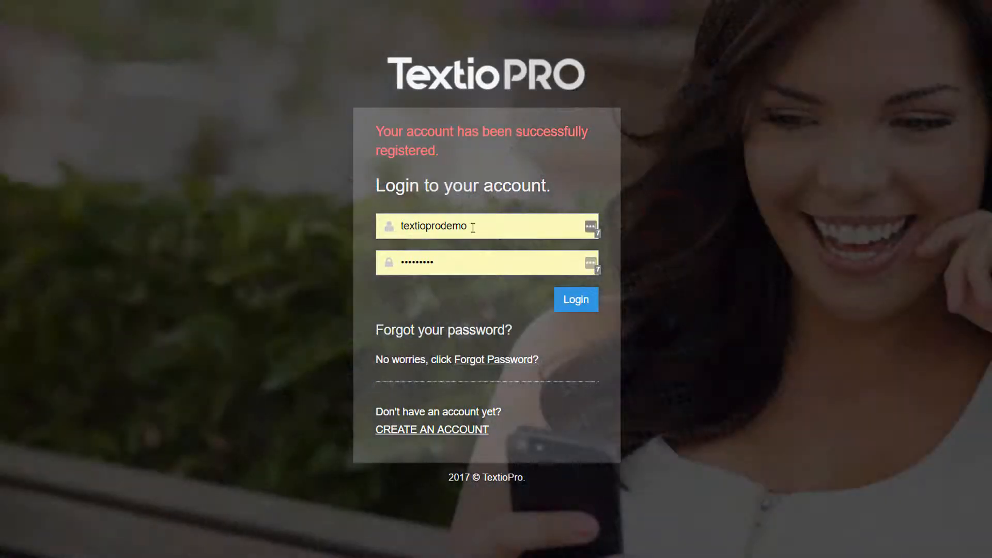
pyautogui.click(579, 305)
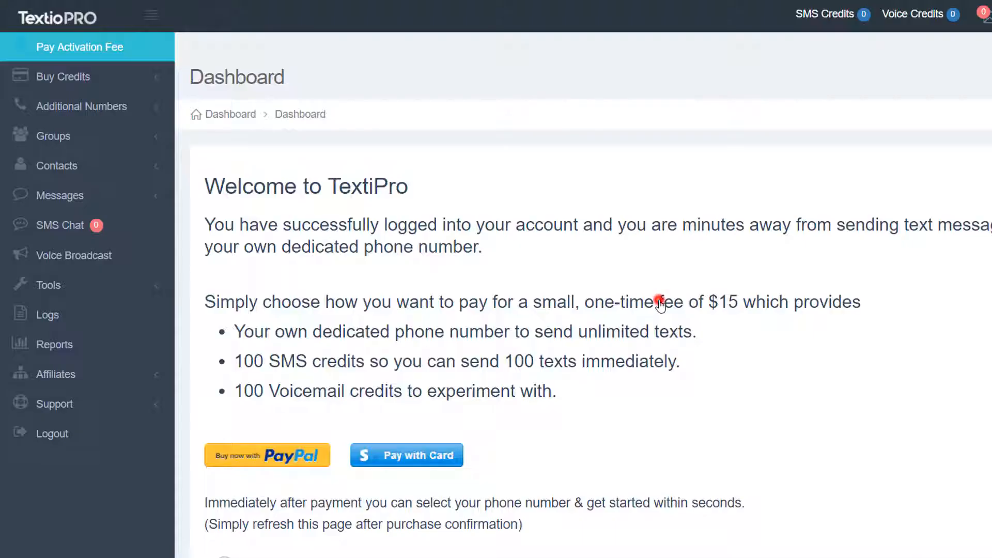
pyautogui.click(660, 305)
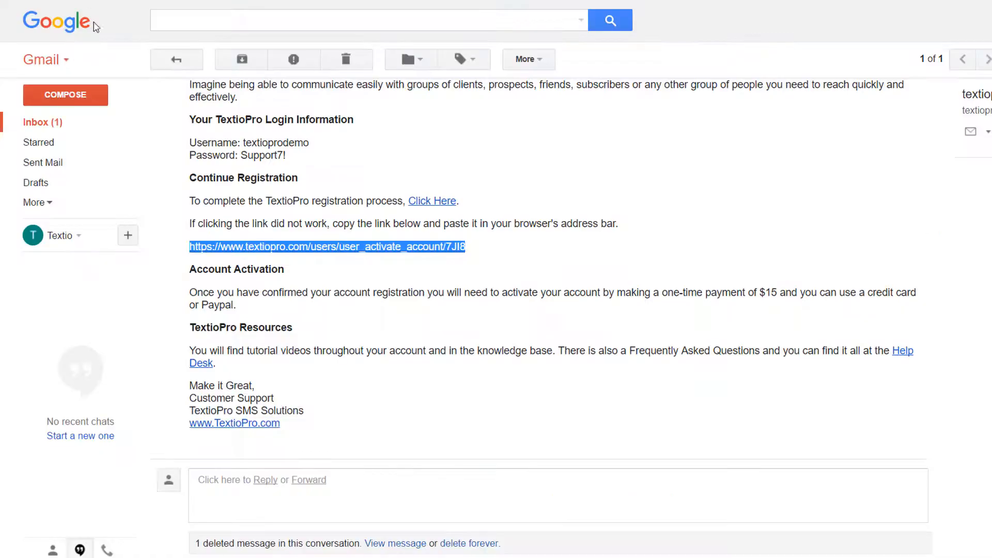
# - Go back to the Gmail inbox and read the 'Account Registered Successfully' email
pyautogui.click(42, 123)
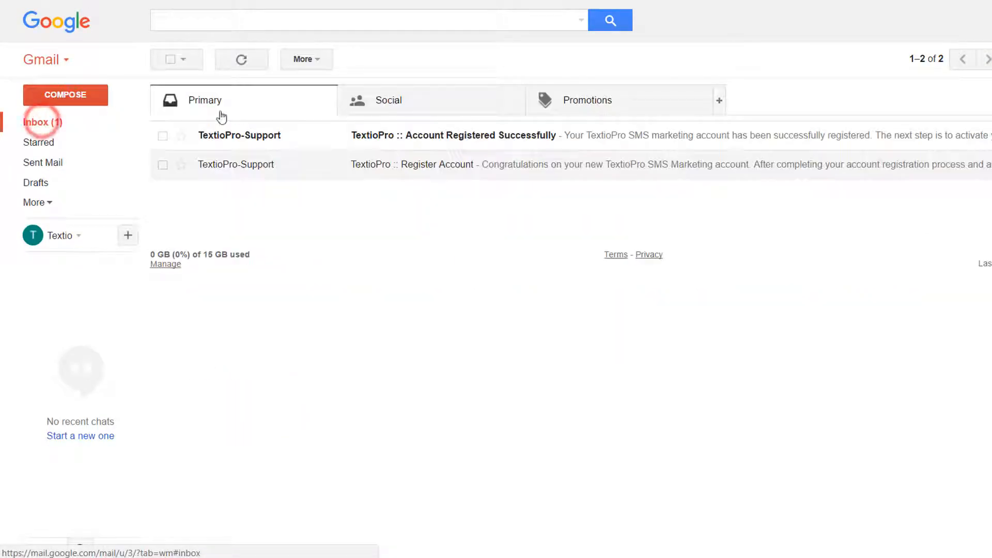
pyautogui.moveTo(237, 137)
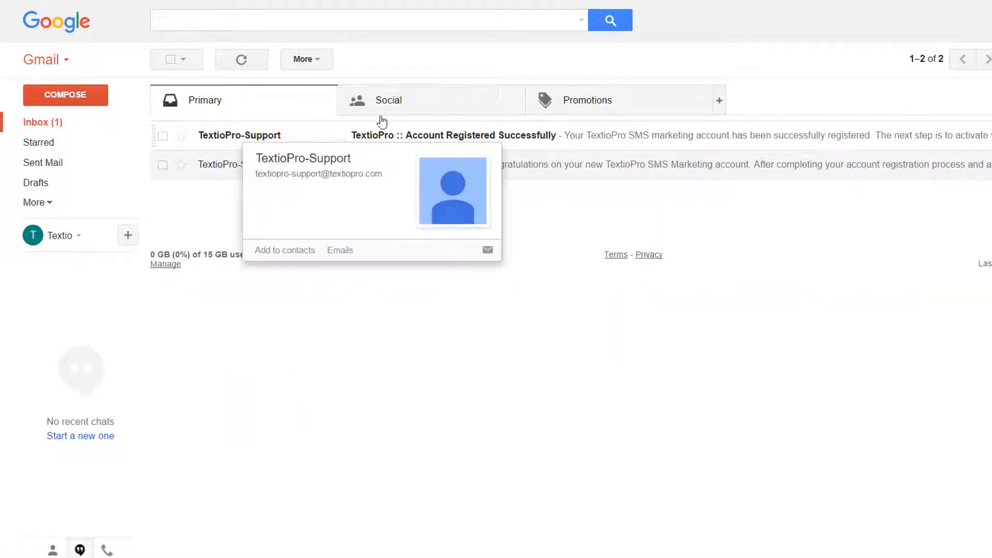
pyautogui.click(481, 135)
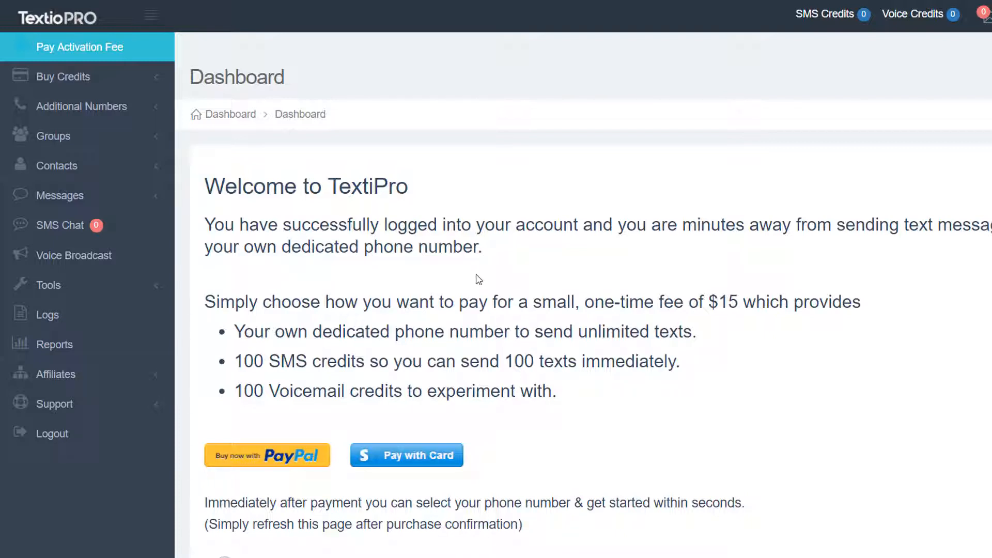
# - Pay the US$15.00 activation fee by card through Stripe
pyautogui.click(414, 457)
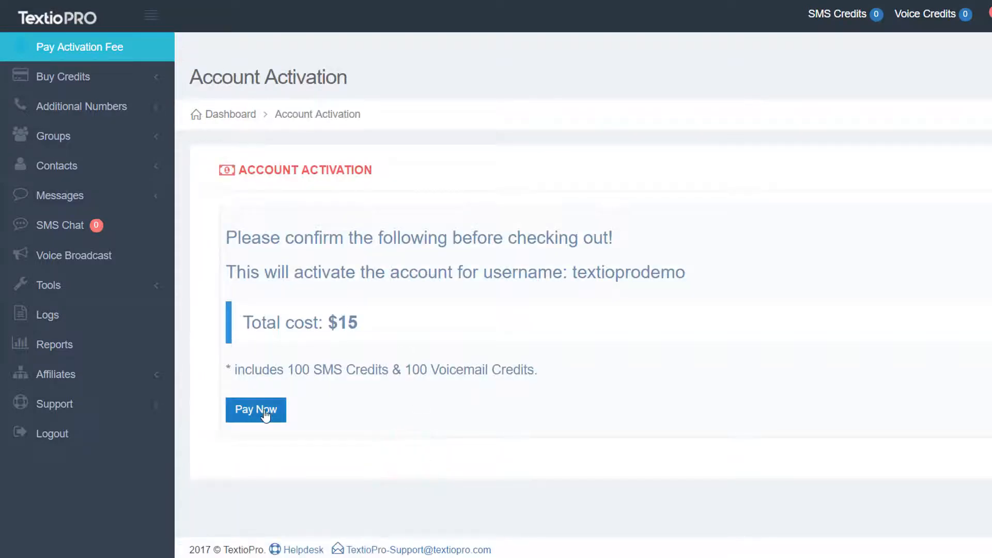
pyautogui.click(265, 412)
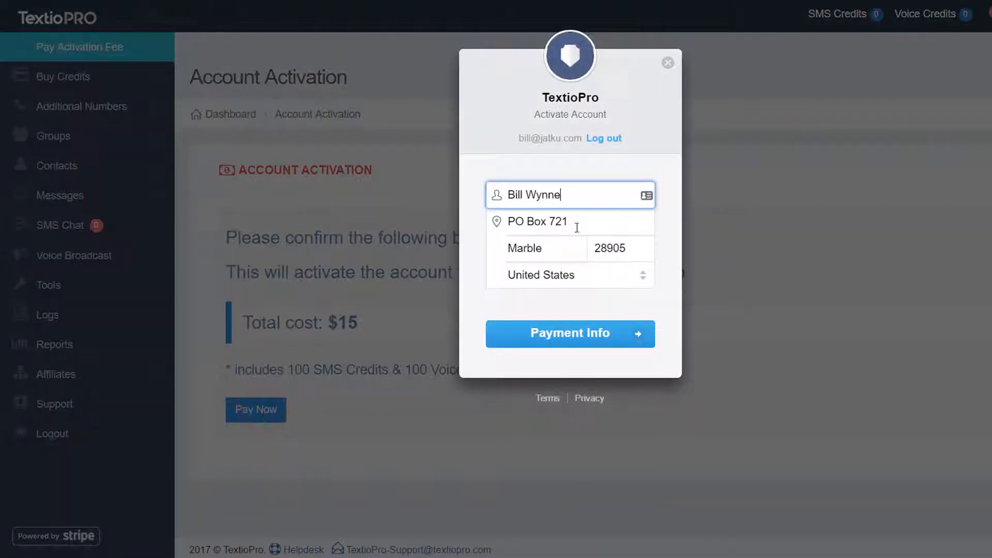
pyautogui.click(562, 337)
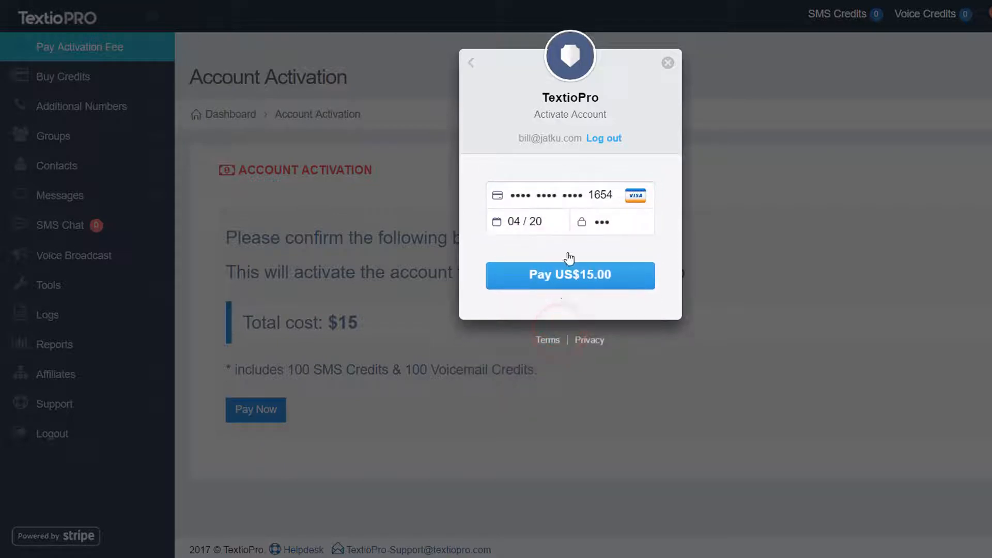
pyautogui.click(580, 275)
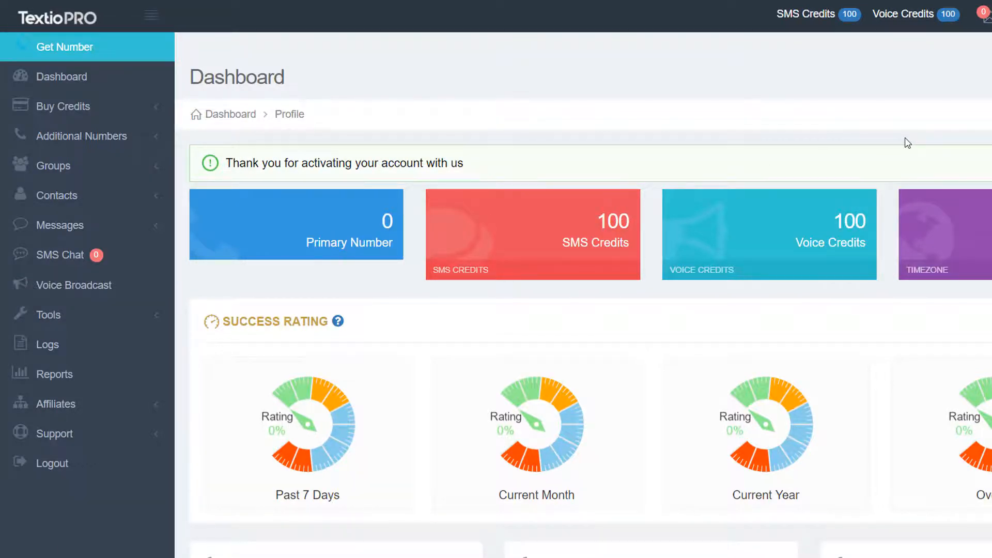
# - Log out from the account menu and log back in with the saved credentials
pyautogui.click(949, 17)
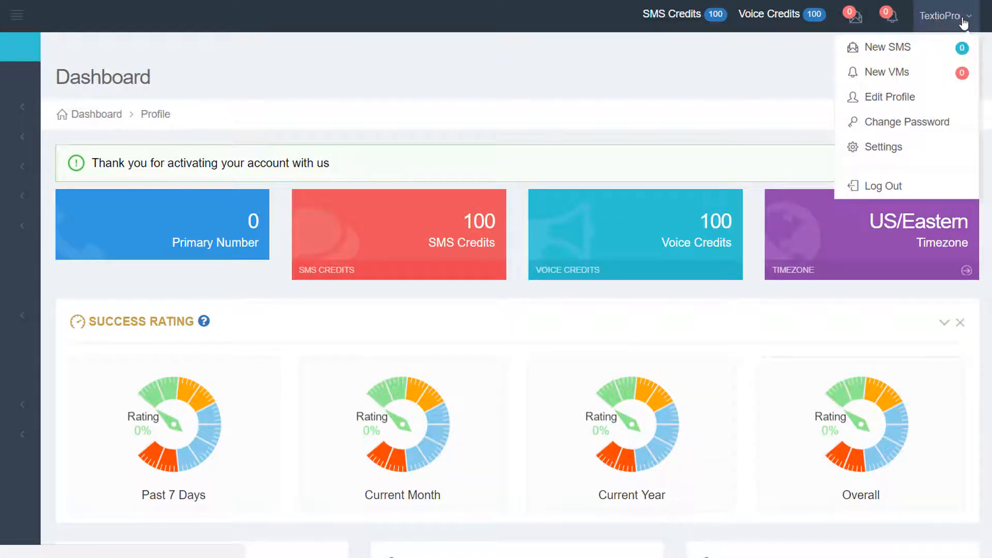
pyautogui.click(874, 187)
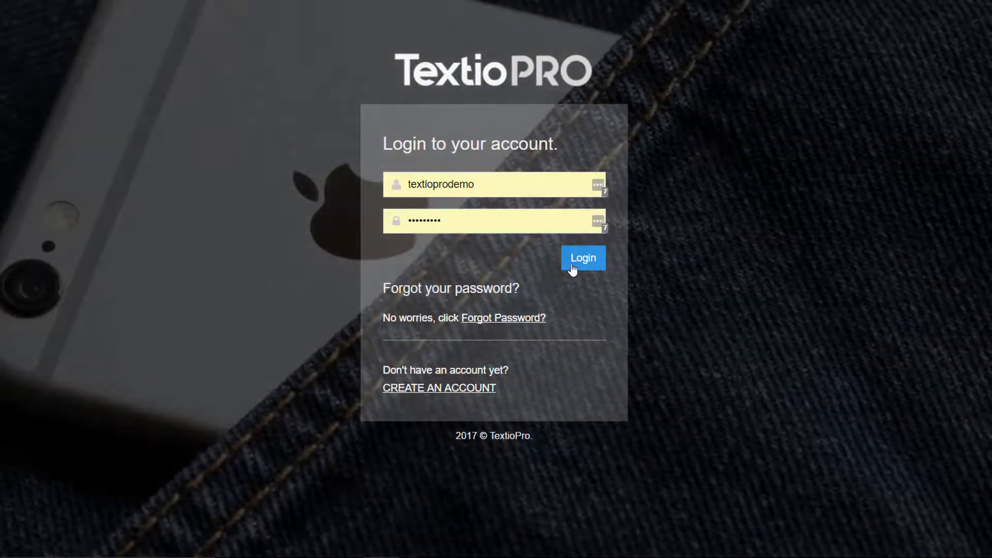
pyautogui.click(582, 262)
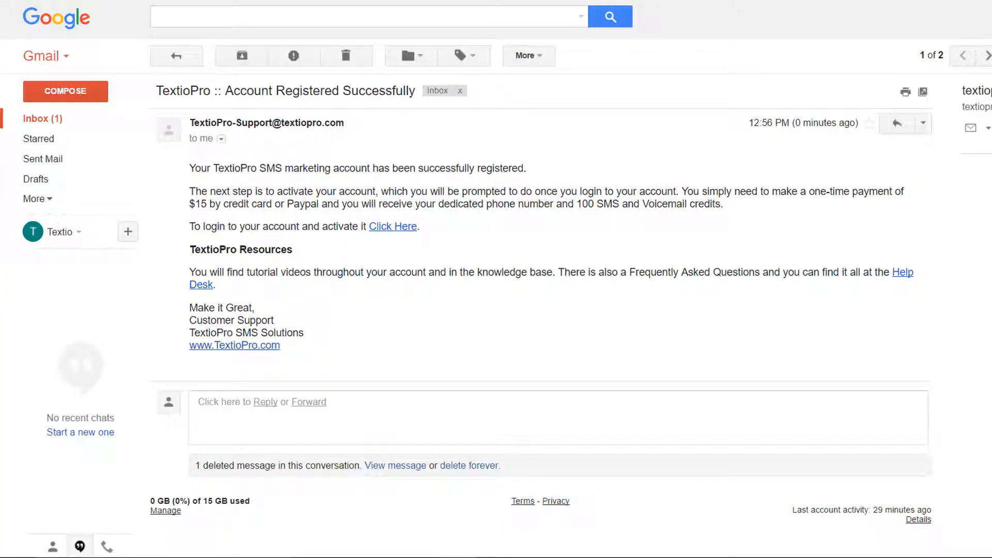
# - Return to the Gmail inbox message list
pyautogui.click(35, 118)
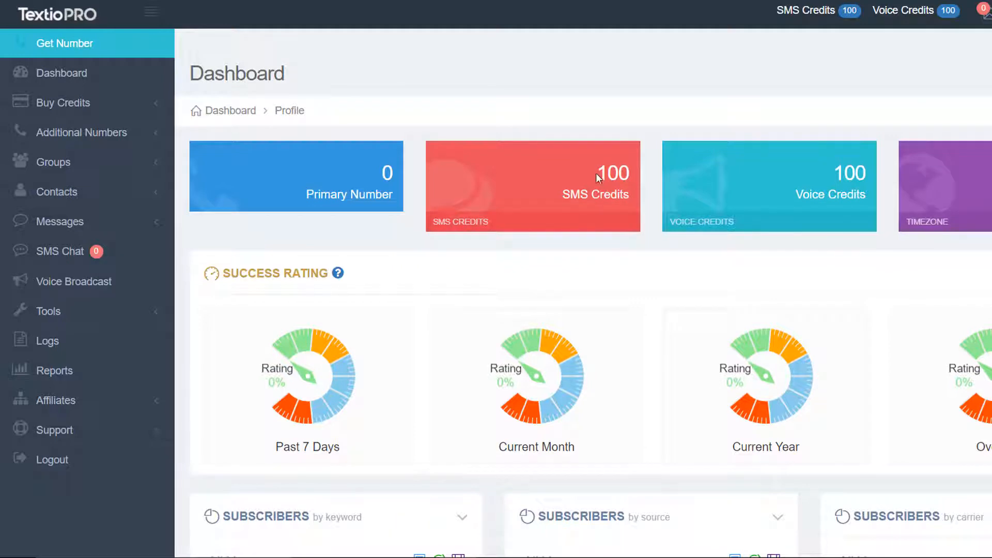
# - Check the SMS and voice credit balances, then start a local United States number search
pyautogui.moveTo(597, 174); pyautogui.dragTo(863, 196)
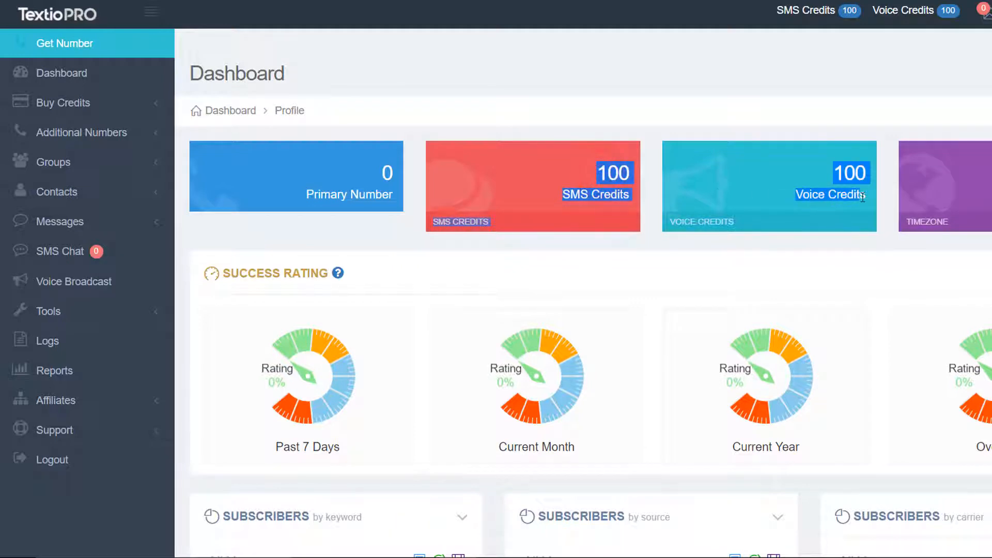
pyautogui.click(712, 71)
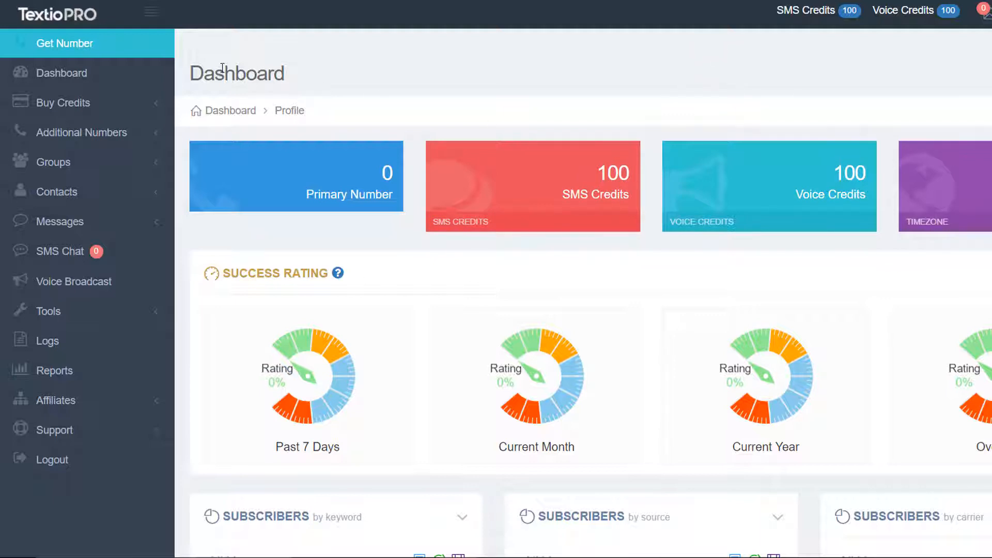
pyautogui.click(64, 45)
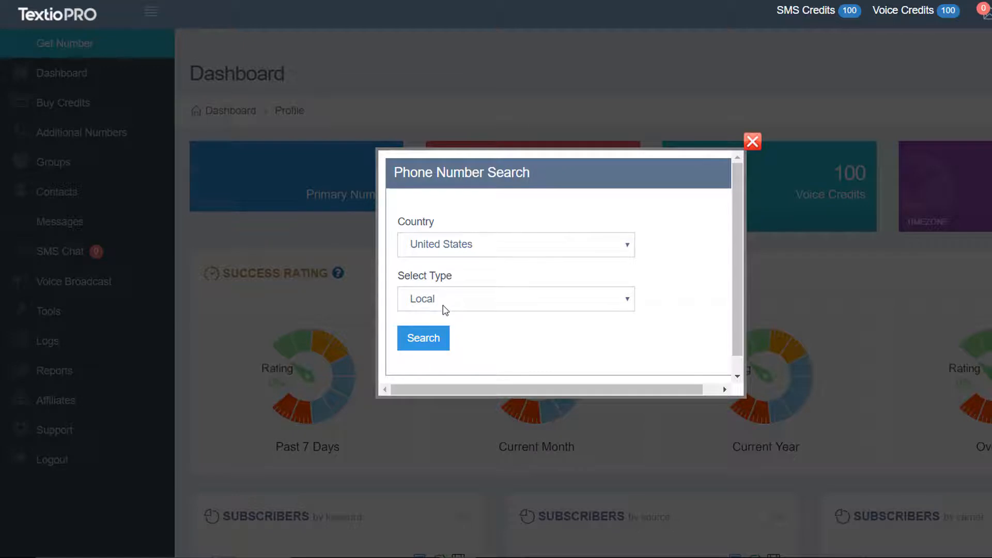
pyautogui.click(431, 343)
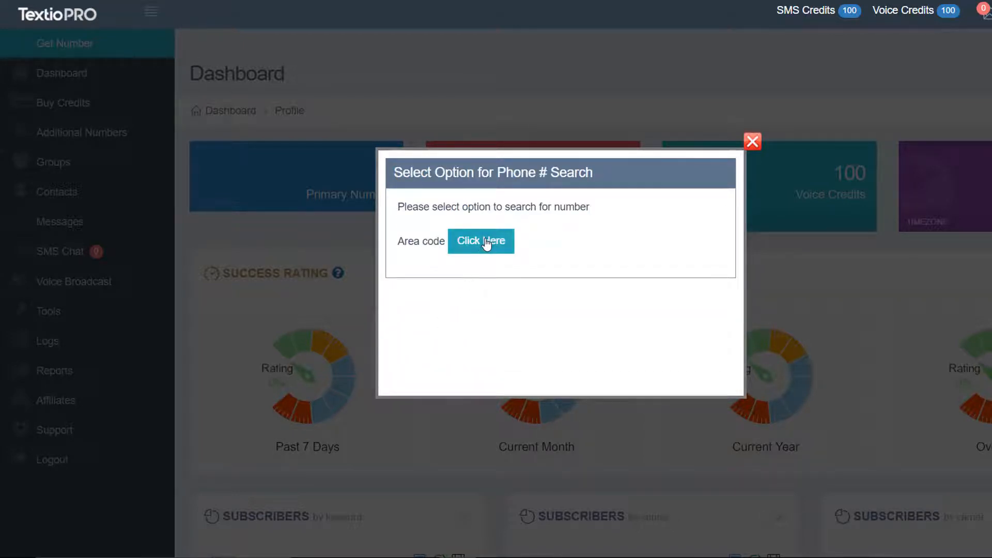
# - Search by area code 808 for numbers containing BILL
pyautogui.click(486, 243)
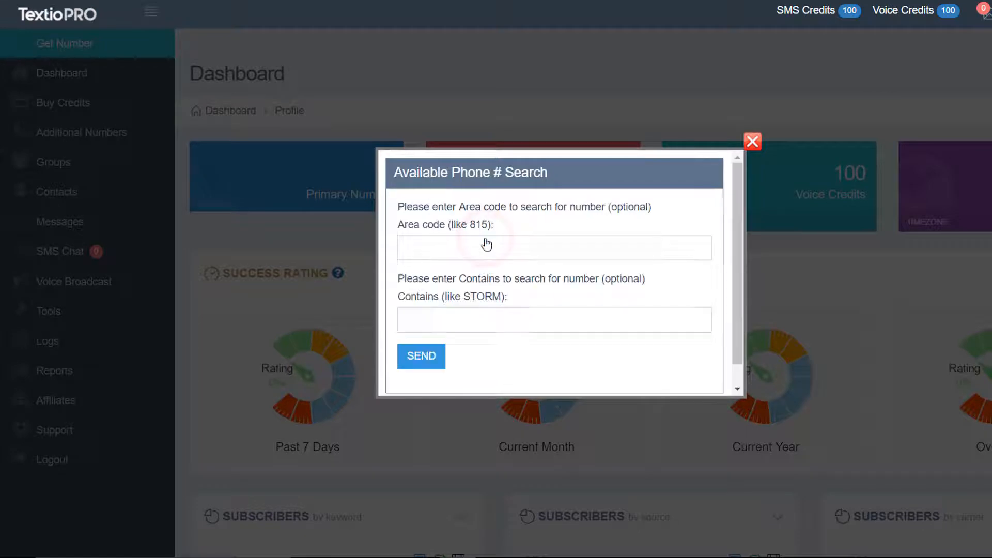
pyautogui.click(474, 252)
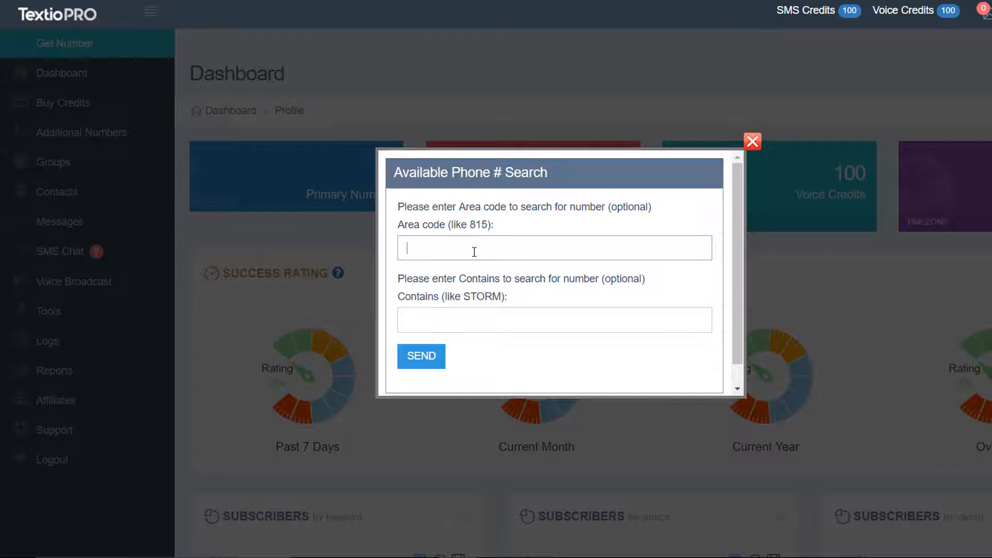
pyautogui.write('808')
pyautogui.click(476, 319)
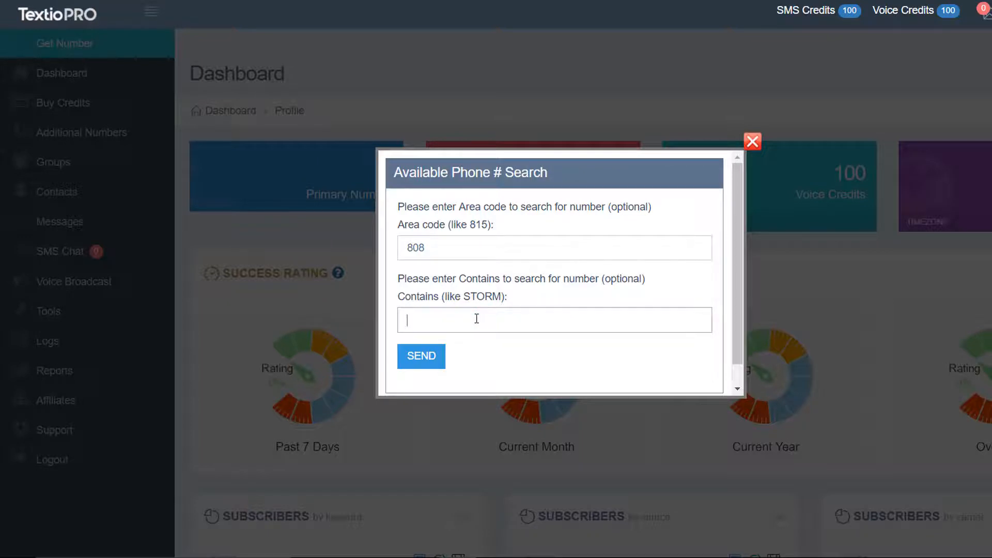
pyautogui.write('BILL')
# - Run the search and claim the single matching 808 number with Voice, SMS and MMS
pyautogui.click(423, 356)
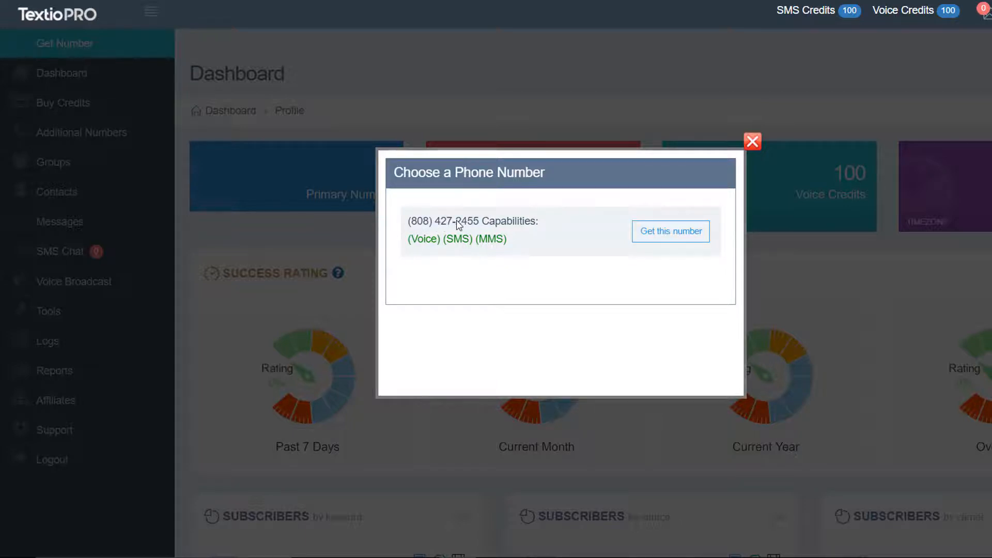
pyautogui.moveTo(455, 221); pyautogui.dragTo(476, 221)
pyautogui.click(485, 337)
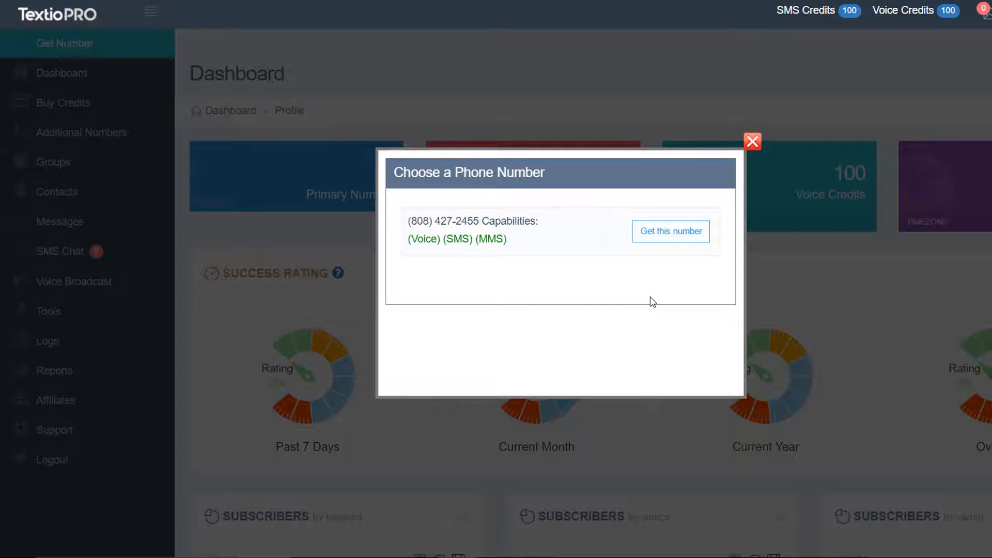
pyautogui.click(660, 234)
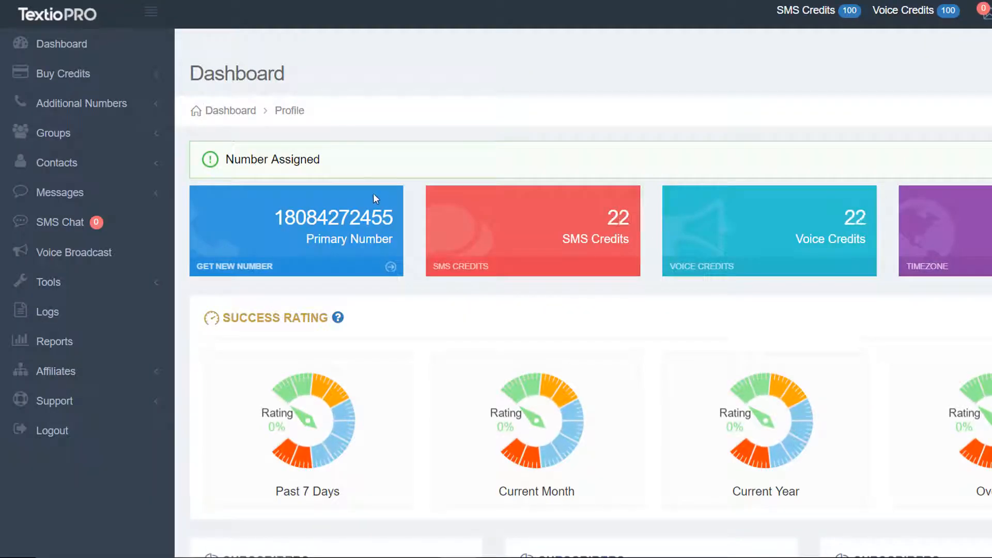
# - Verify the newly assigned 808 number shown as Primary Number on the dashboard
pyautogui.tripleClick(274, 220)
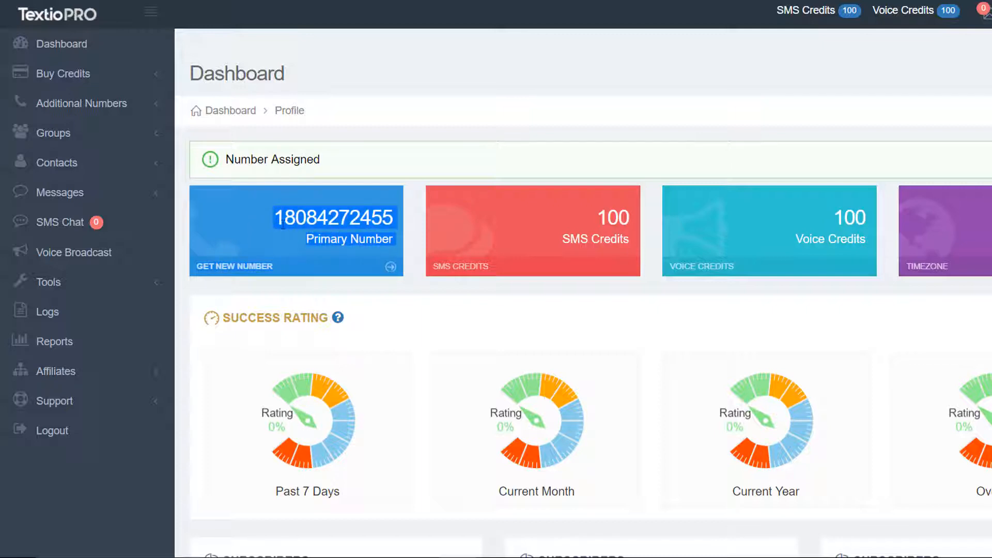
pyautogui.click(351, 242)
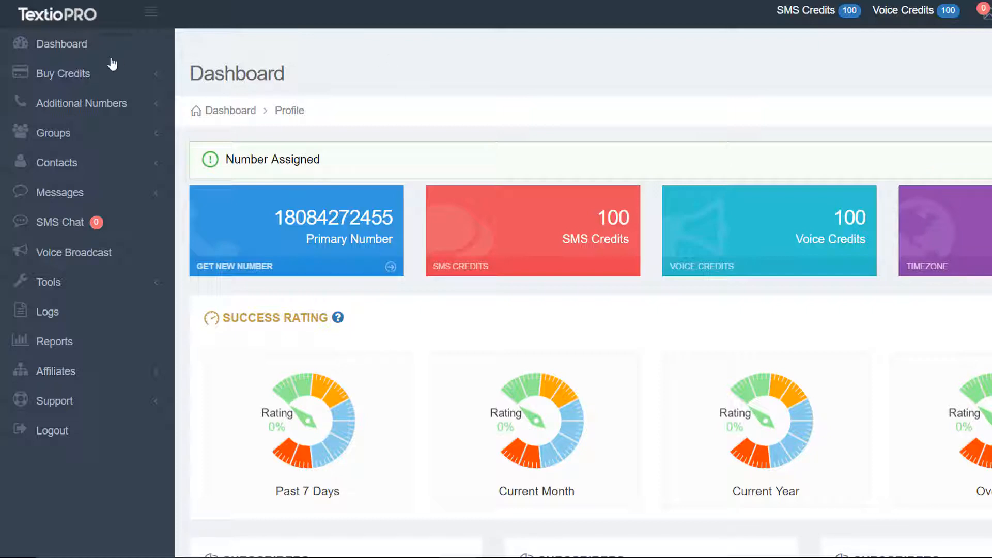
pyautogui.click(155, 74)
pyautogui.click(159, 105)
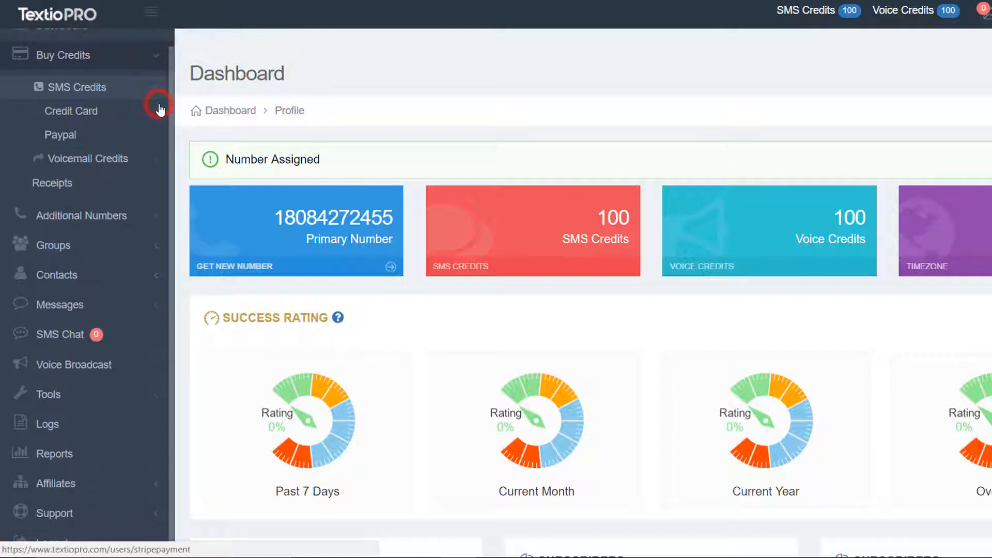
pyautogui.click(105, 118)
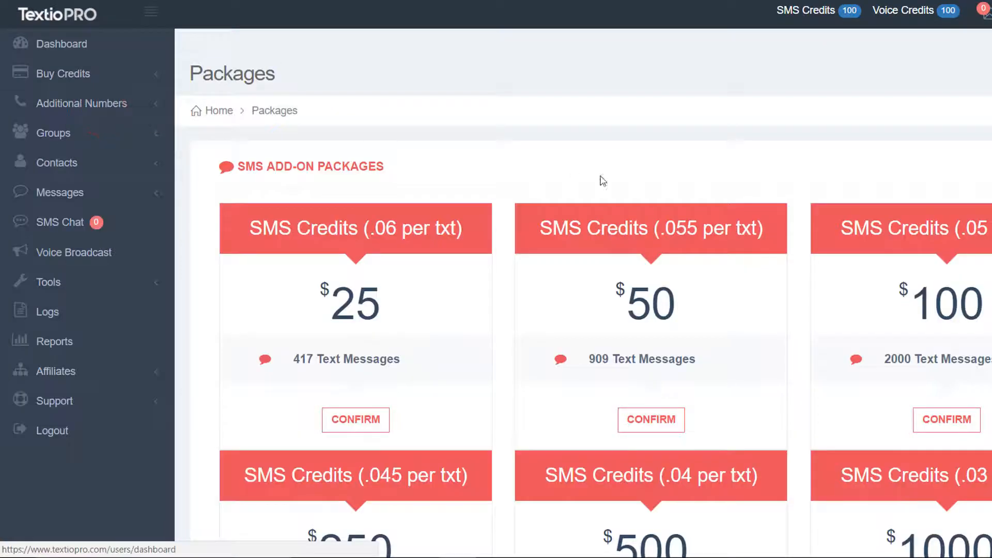
pyautogui.scroll(-4, 583, 293)
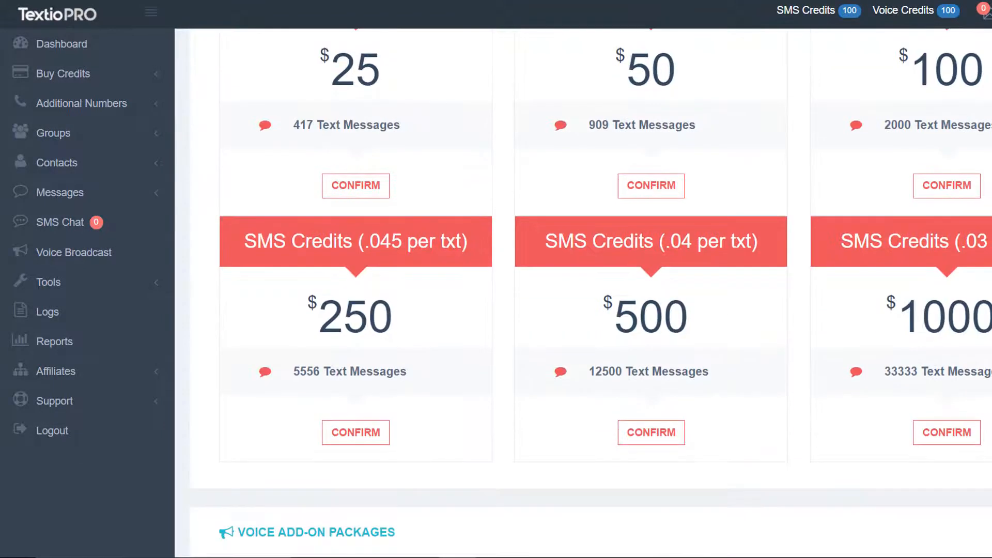
pyautogui.scroll(4, 583, 293)
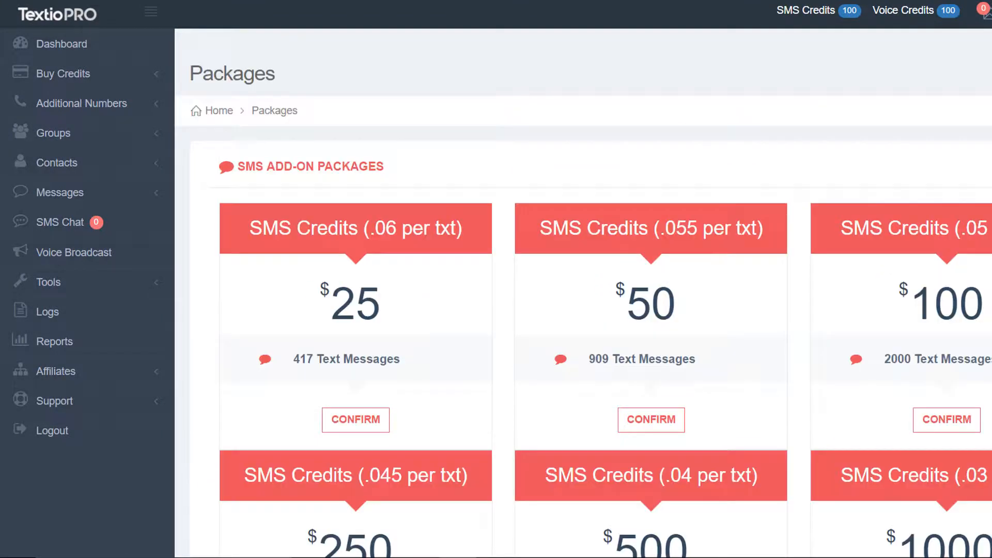
pyautogui.click(77, 46)
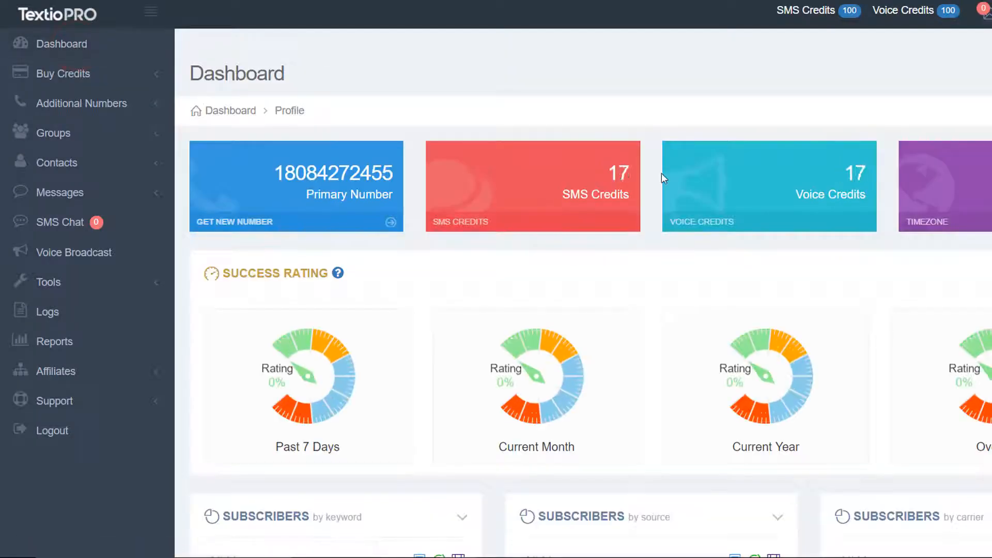
pyautogui.scroll(-1, 662, 173)
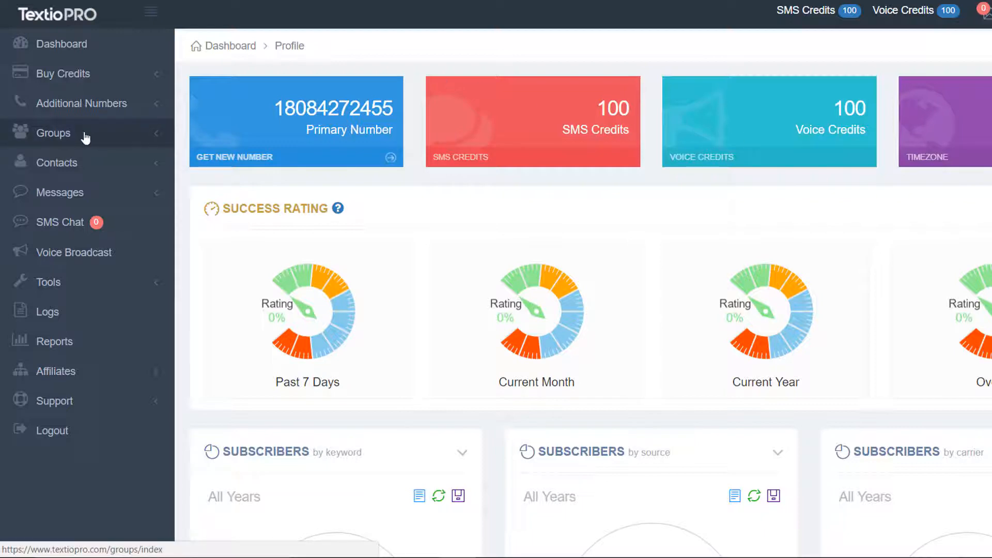
# - Go to Groups > Manage Groups and choose Add Group from the Actions menu
pyautogui.click(85, 137)
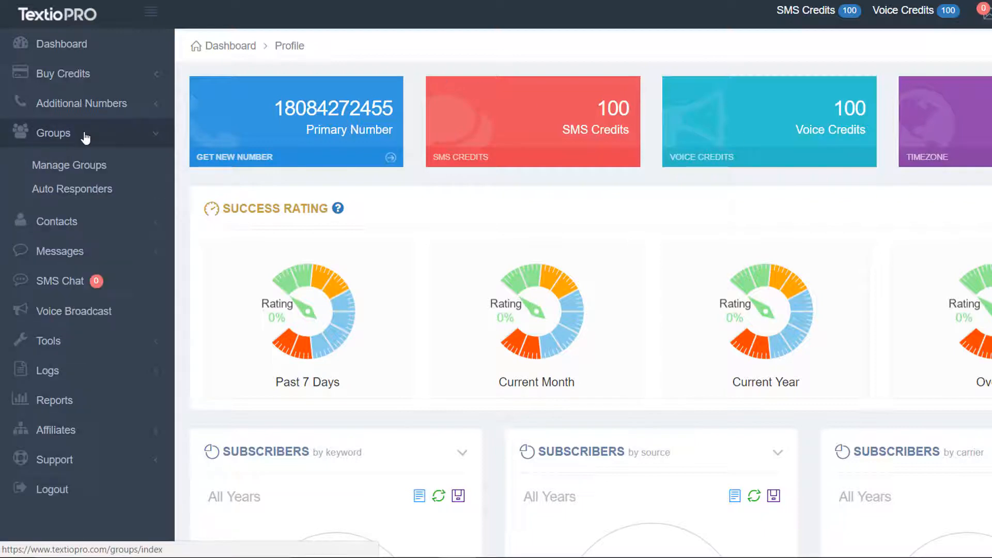
pyautogui.click(76, 169)
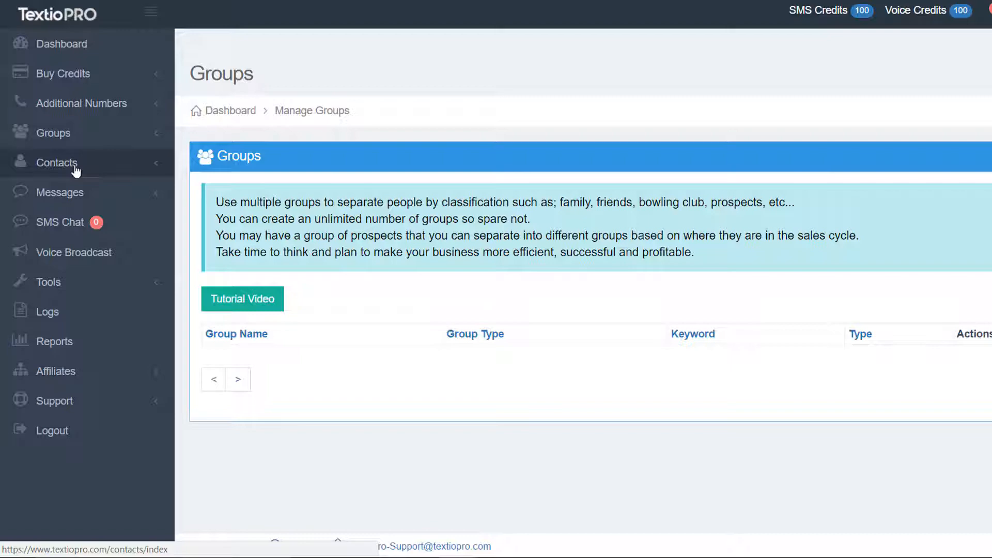
pyautogui.click(934, 116)
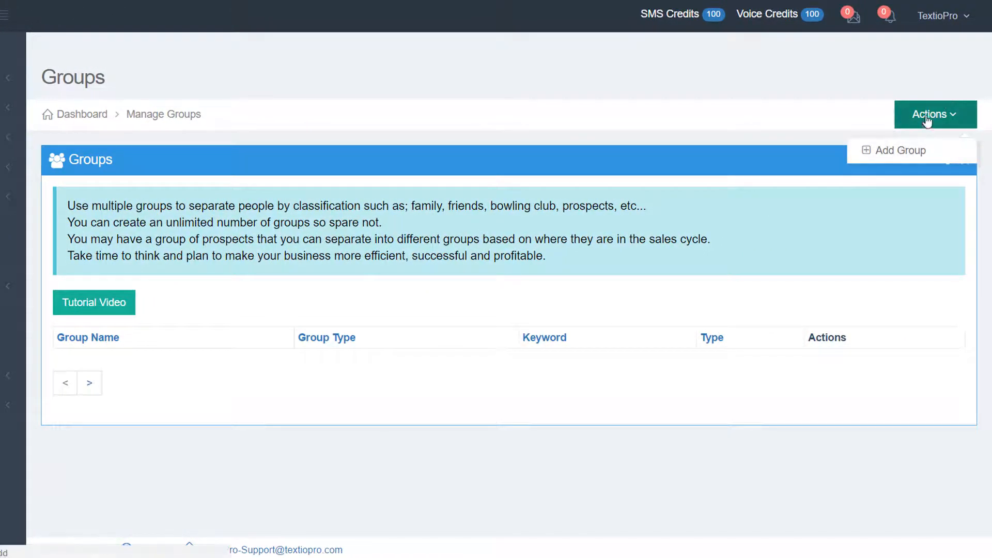
pyautogui.click(909, 154)
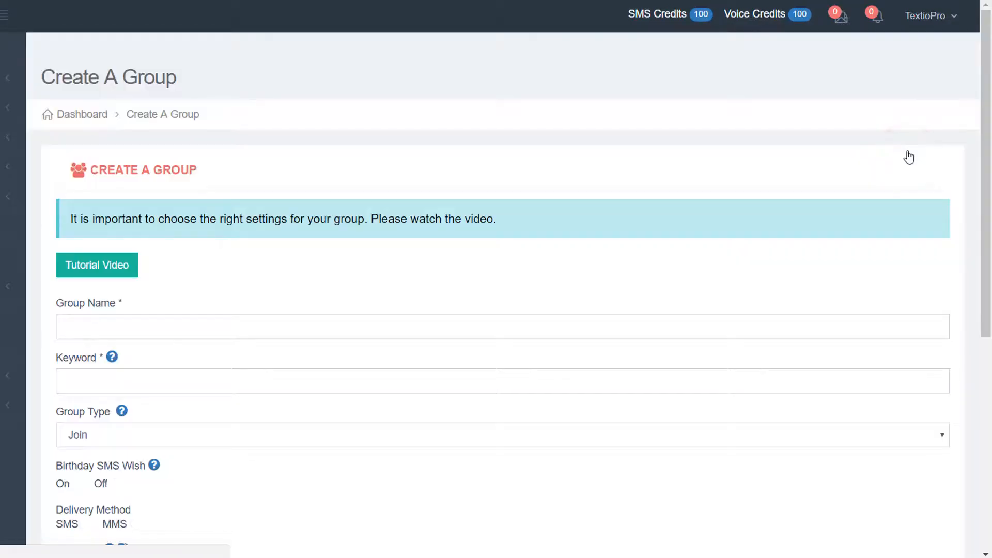
# - Name the new group 'TextioPro Customers' and give it the keyword 'textiopro'
pyautogui.click(68, 327)
pyautogui.write('TextioPro C')
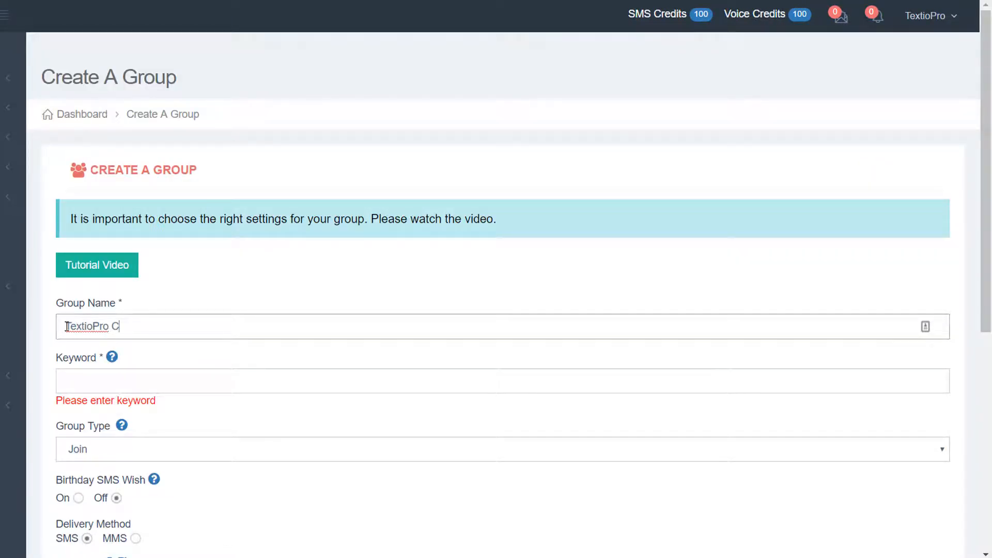
pyautogui.write('ustomers')
pyautogui.click(82, 378)
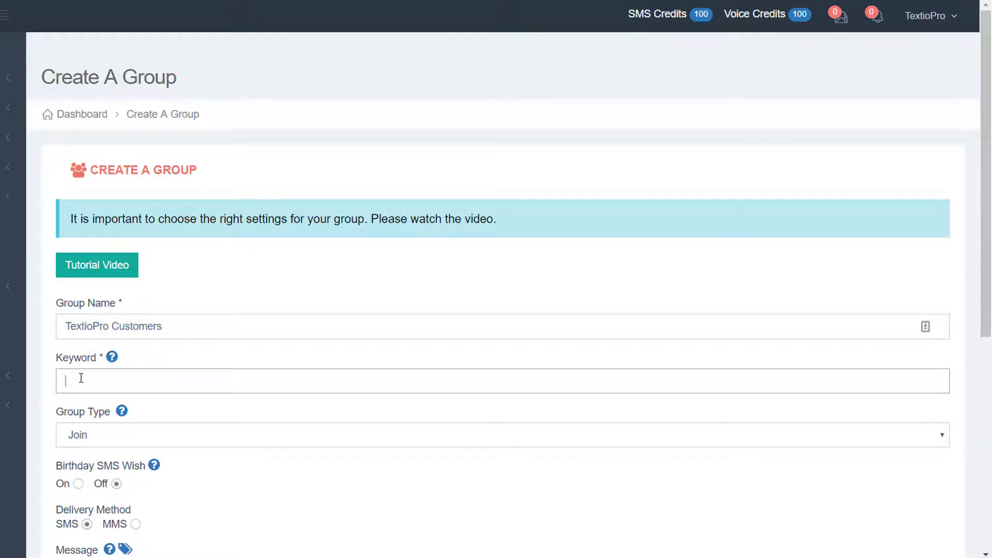
pyautogui.write('textiopt')
pyautogui.press('BackSpace')
pyautogui.write('pro')
pyautogui.moveTo(985, 233); pyautogui.dragTo(988, 330)
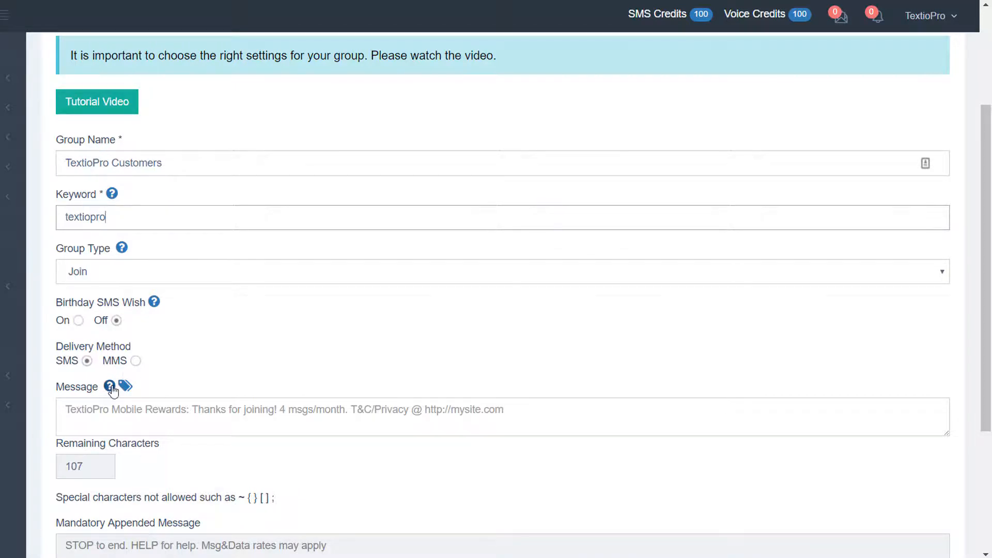
# - Set the group's welcome message to 'Hi'
pyautogui.click(102, 412)
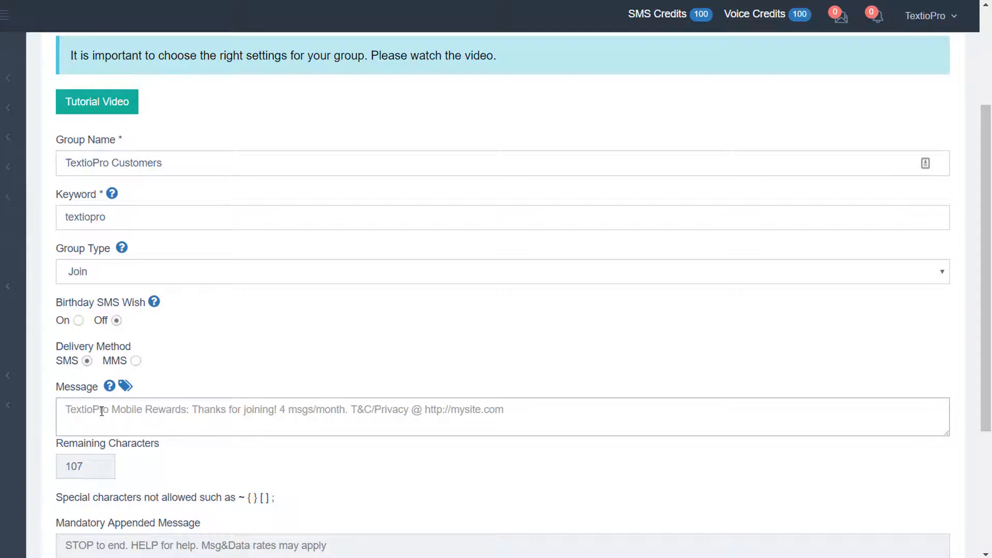
pyautogui.write('Hi')
pyautogui.press('Tab')
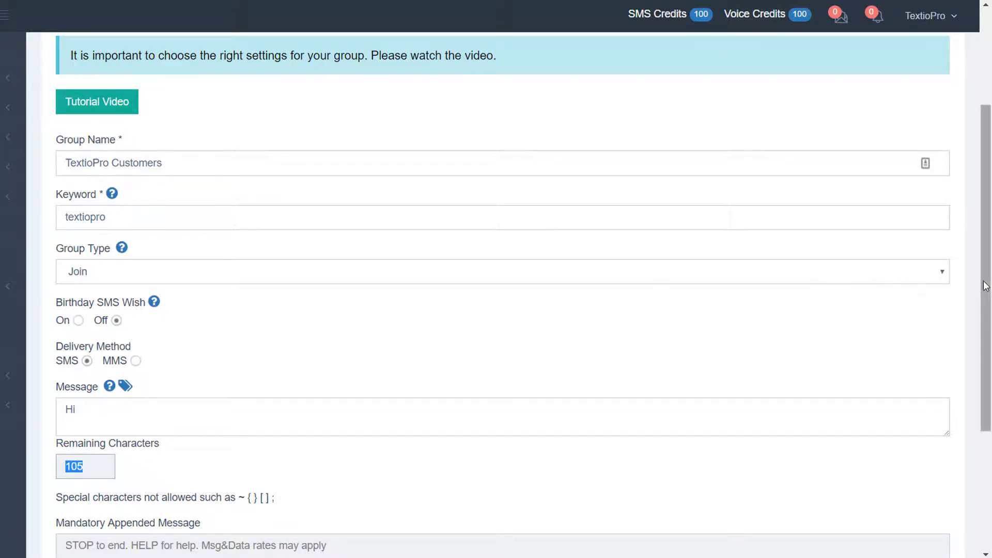
pyautogui.moveTo(985, 281); pyautogui.dragTo(984, 388)
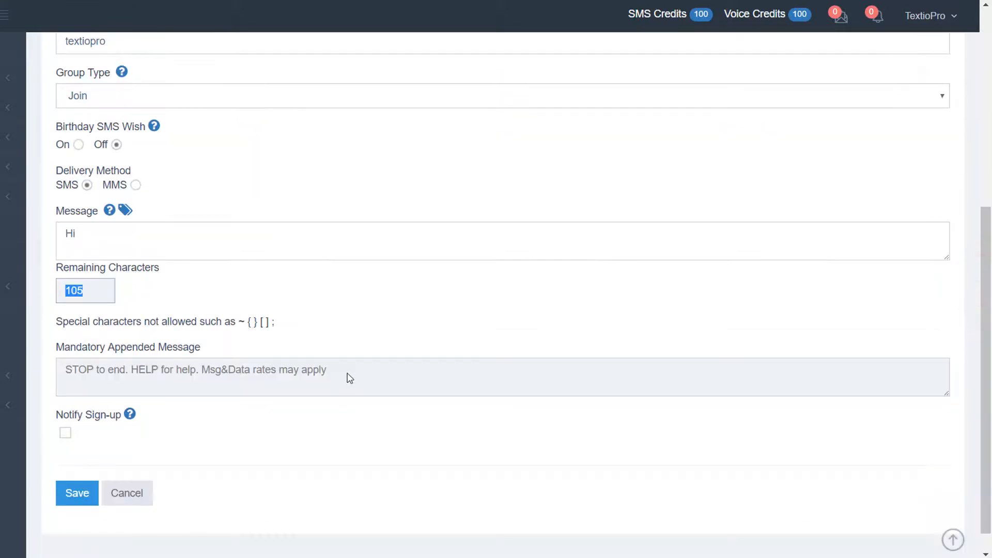
pyautogui.moveTo(347, 372); pyautogui.dragTo(67, 373)
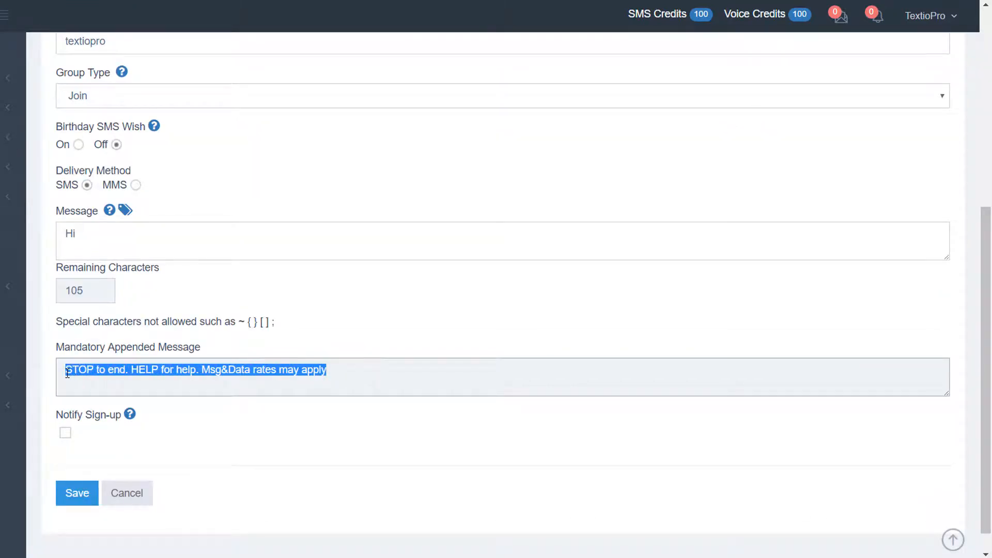
pyautogui.click(132, 389)
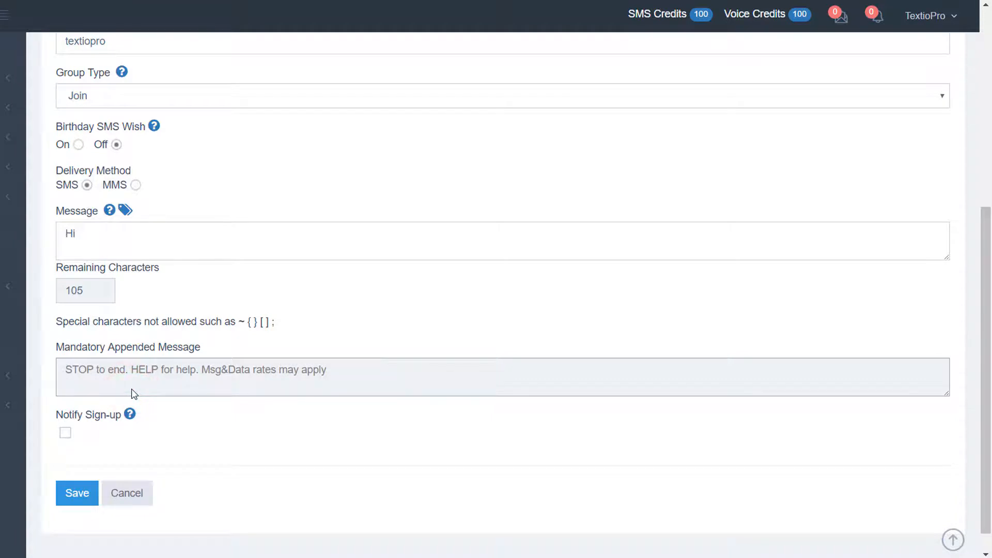
# - Leave Notify Sign-up switched off after briefly enabling it
pyautogui.click(65, 433)
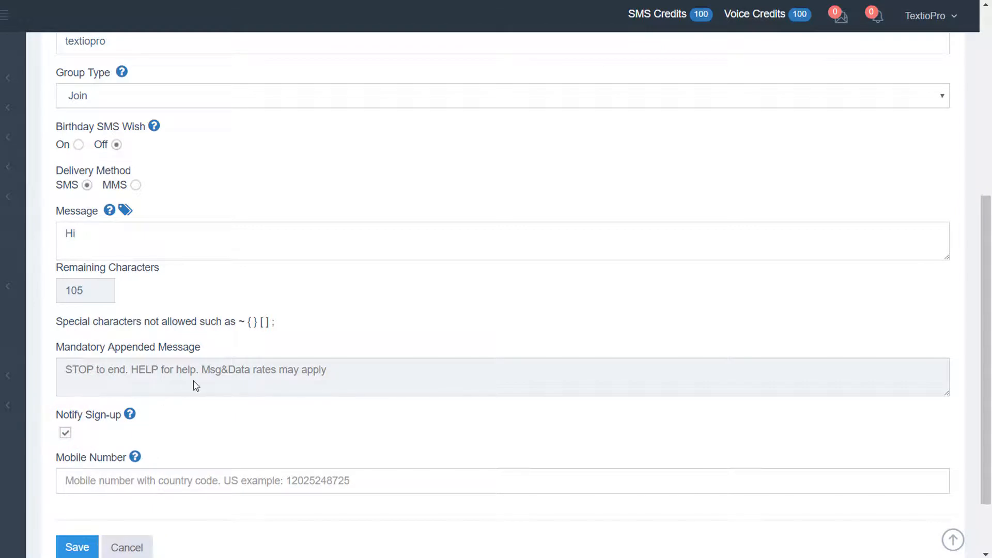
pyautogui.click(145, 483)
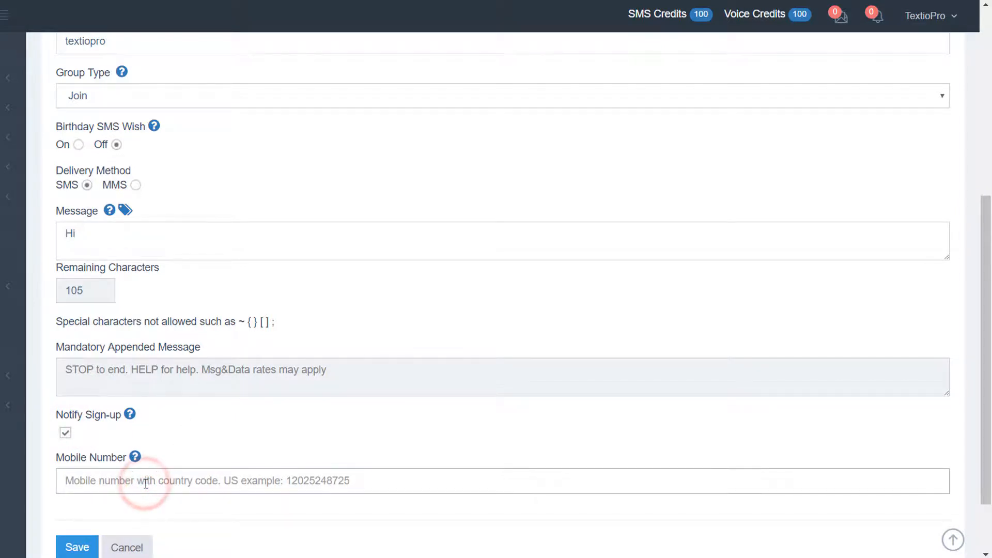
pyautogui.click(66, 433)
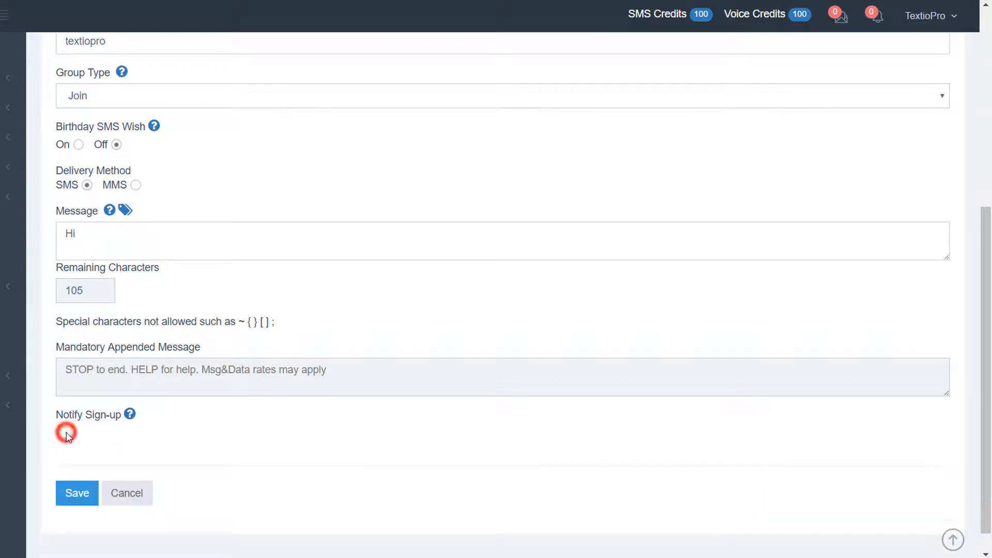
# - Save the TextioPro Customers group and expand the Contacts section of the sidebar
pyautogui.click(74, 494)
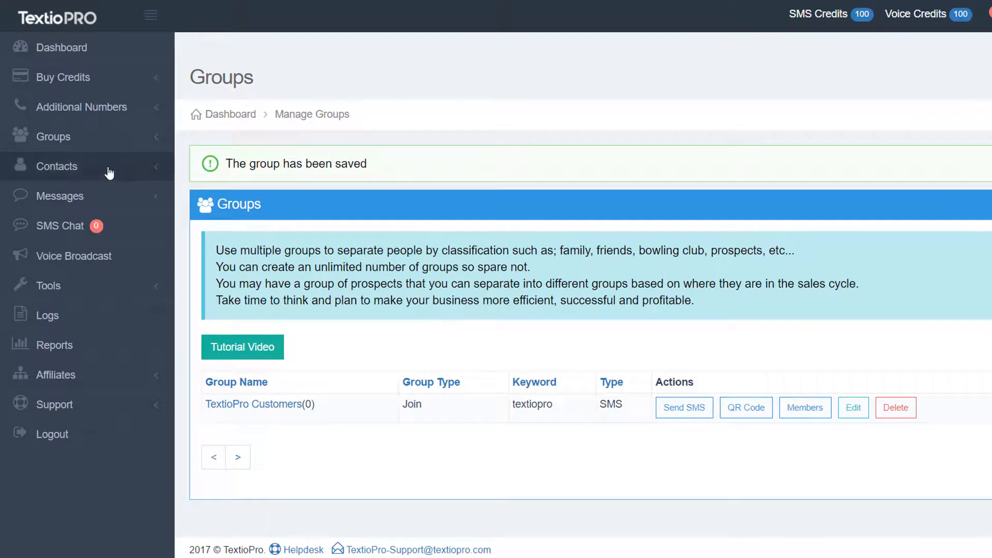
pyautogui.click(69, 166)
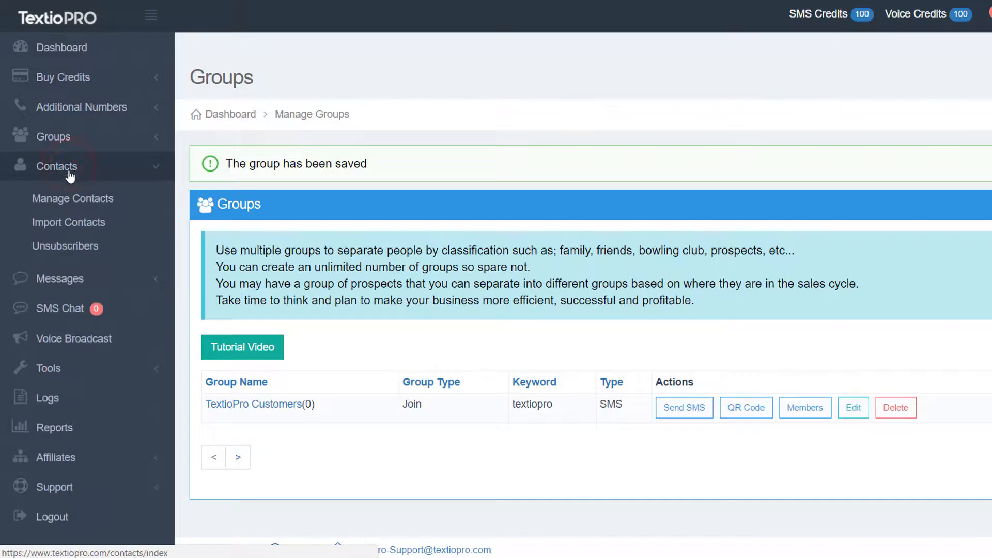
# - Open the Add Contact form from the Contacts page's Actions menu
pyautogui.click(70, 201)
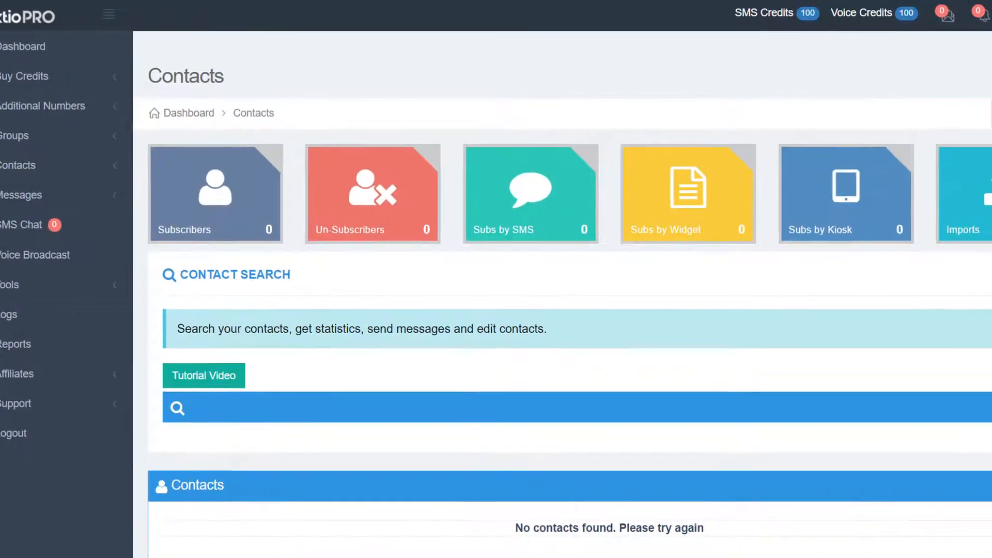
pyautogui.click(965, 99)
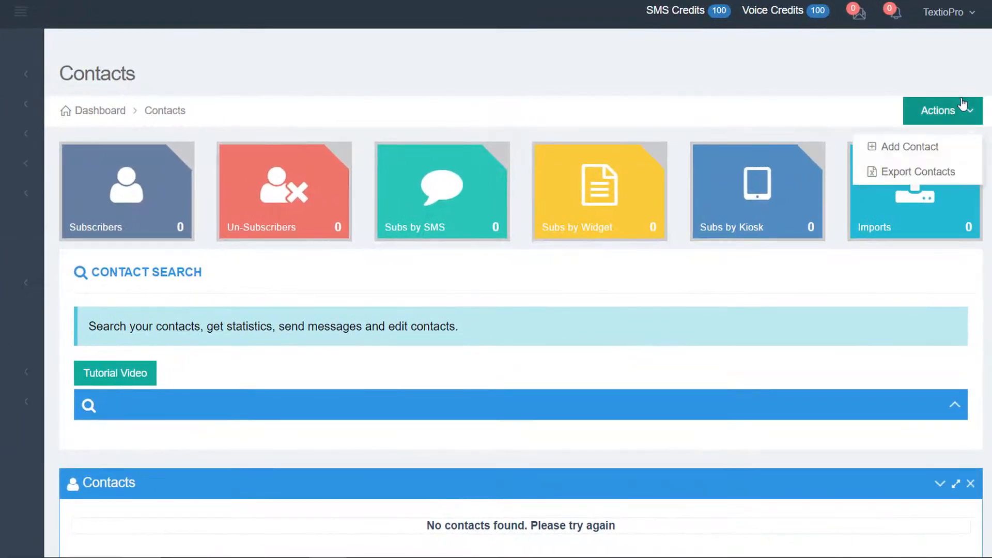
pyautogui.click(965, 101)
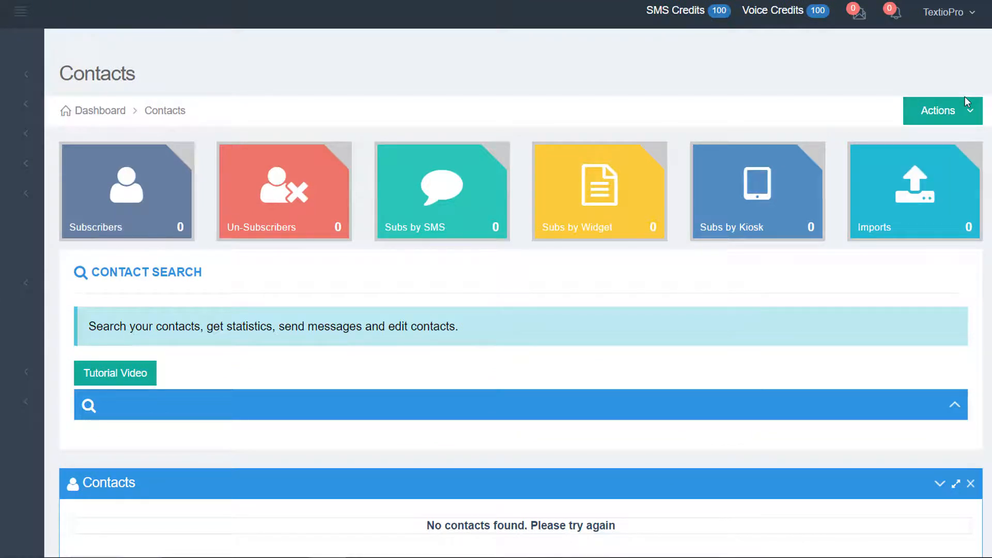
pyautogui.click(941, 114)
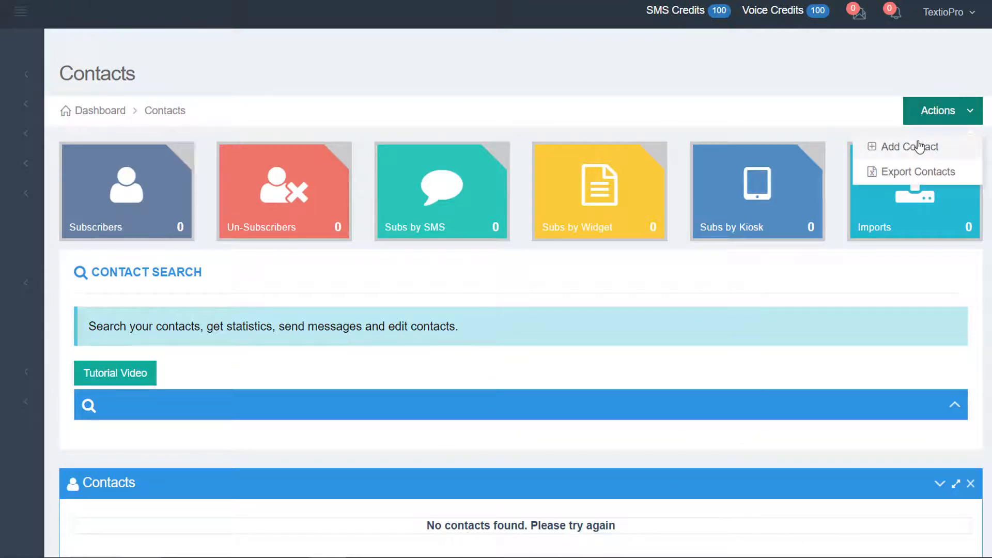
pyautogui.click(917, 149)
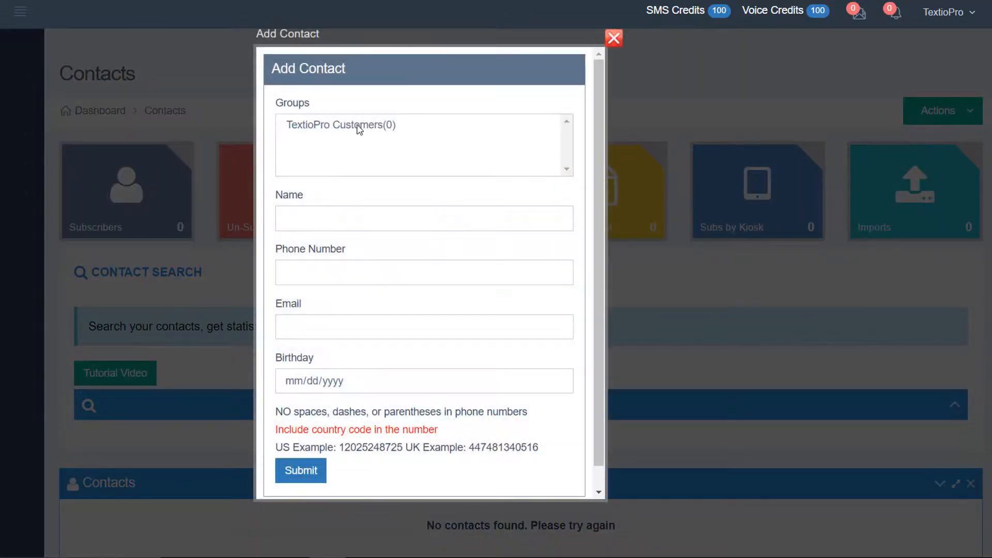
# - Add the contact's name, phone number and e-mail to TextioPro Customers and submit
pyautogui.click(357, 125)
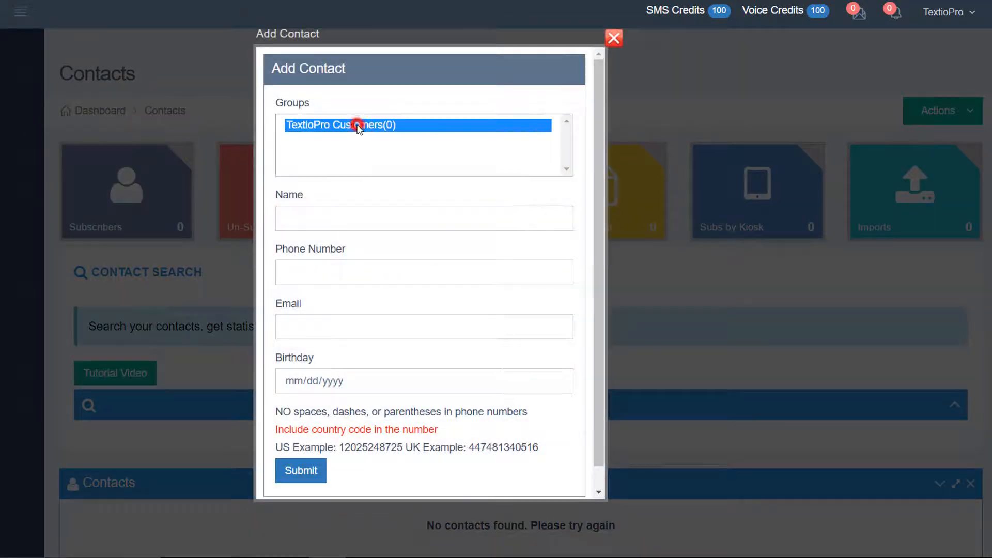
pyautogui.click(345, 216)
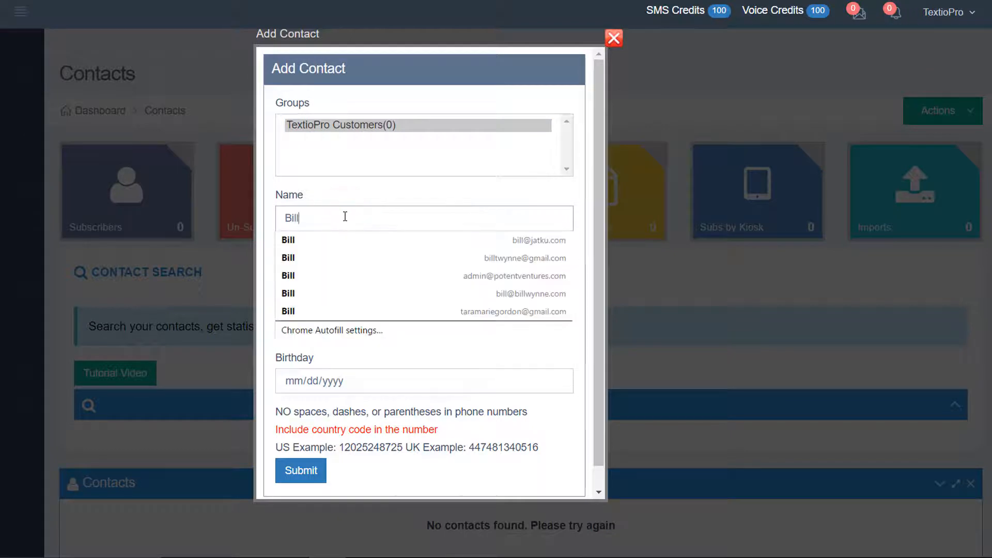
pyautogui.press('Tab')
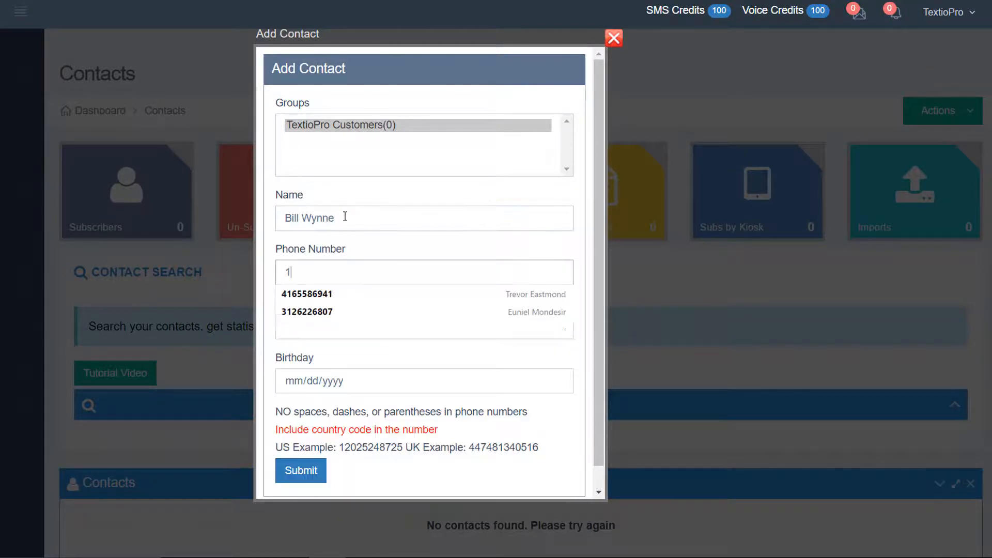
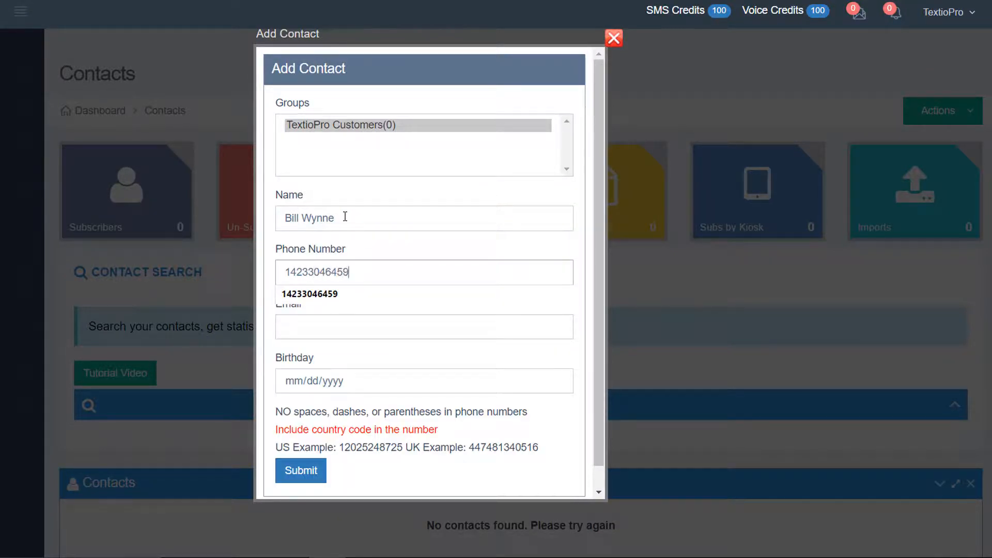
pyautogui.click(361, 241)
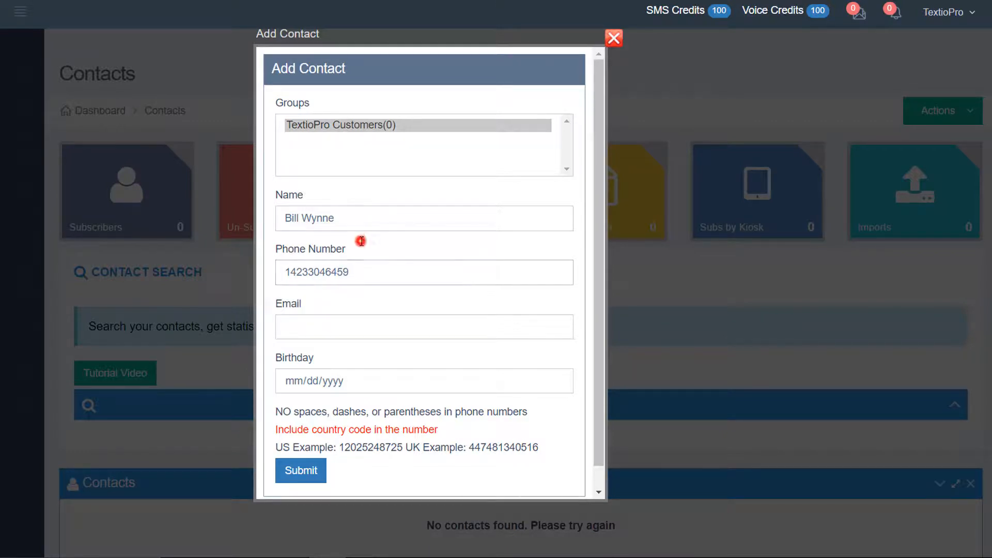
pyautogui.moveTo(291, 276); pyautogui.dragTo(282, 275)
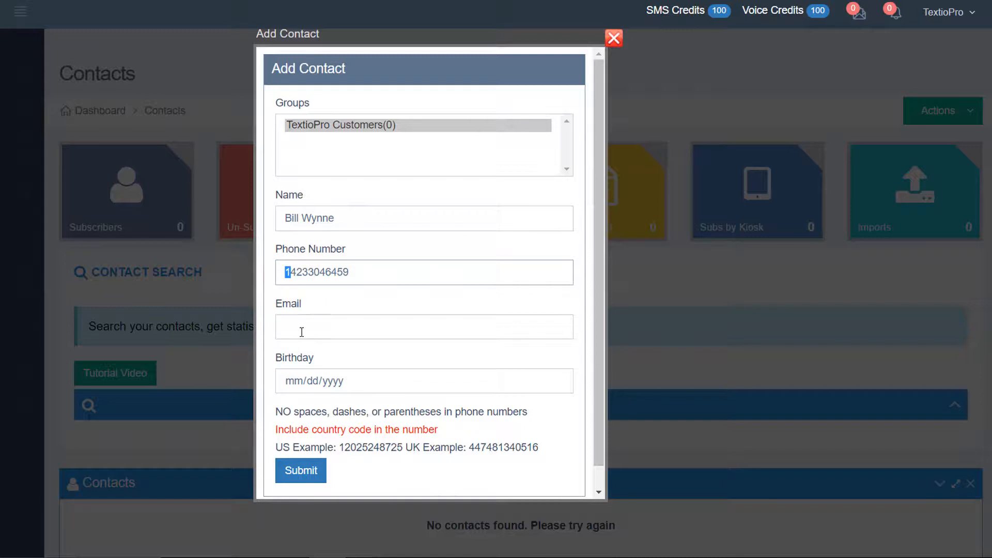
pyautogui.click(302, 330)
pyautogui.write('bill')
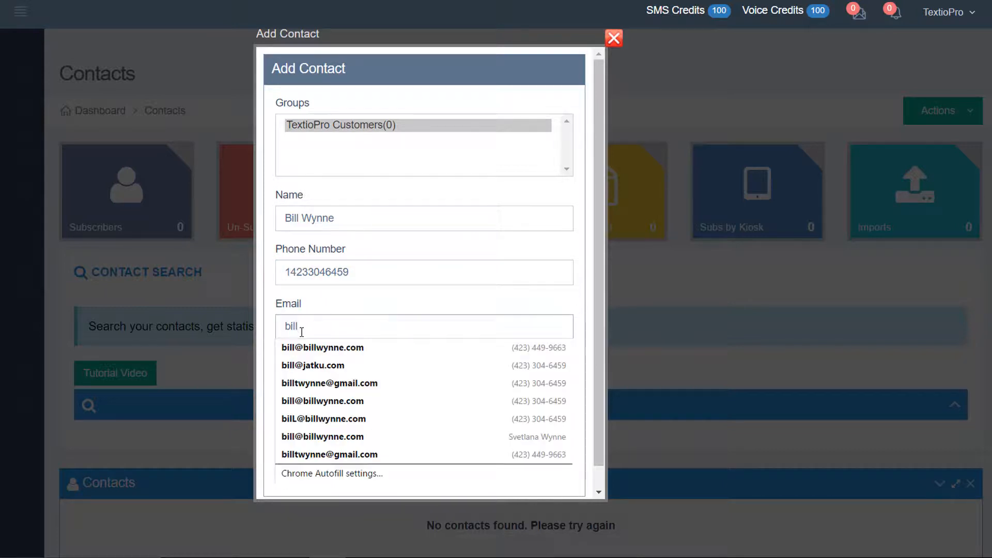
pyautogui.press('Down')
pyautogui.press('Tab')
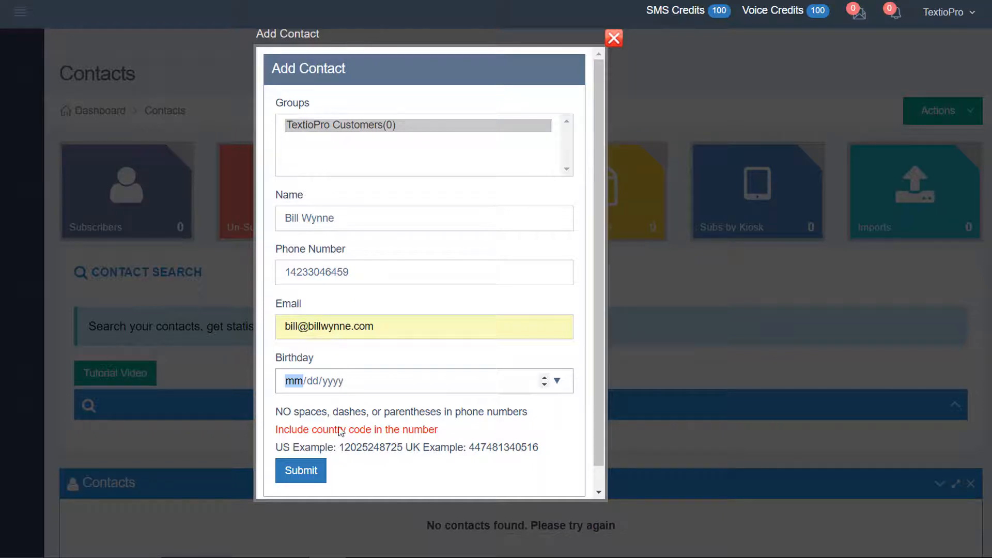
pyautogui.click(300, 474)
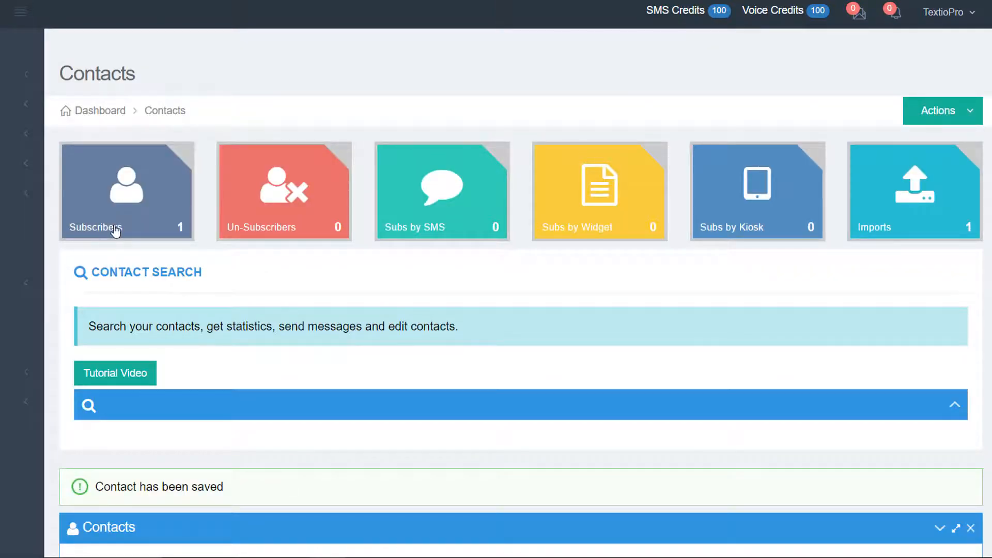
# - Pass through the Contacts Import page, then go to Messages > Message Templates
pyautogui.click(20, 134)
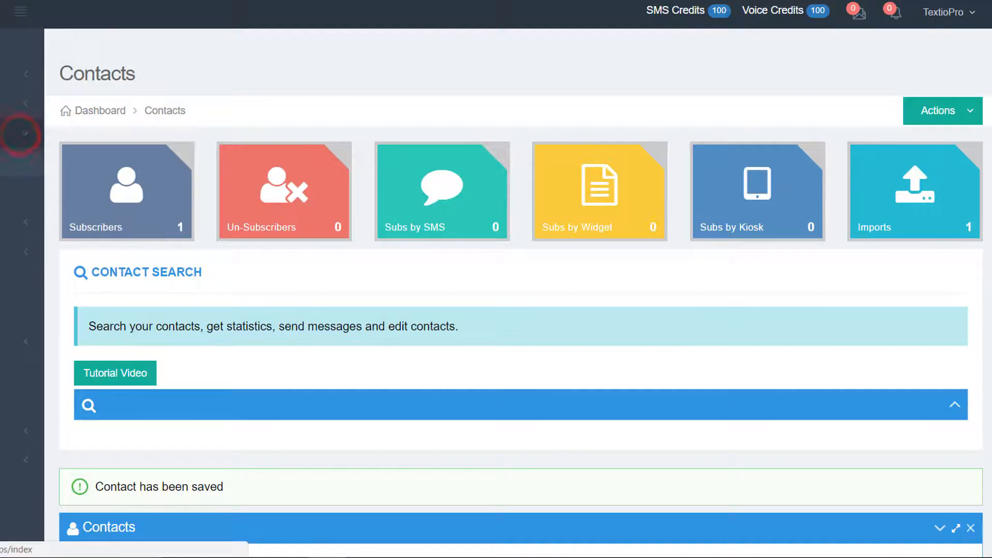
pyautogui.click(15, 162)
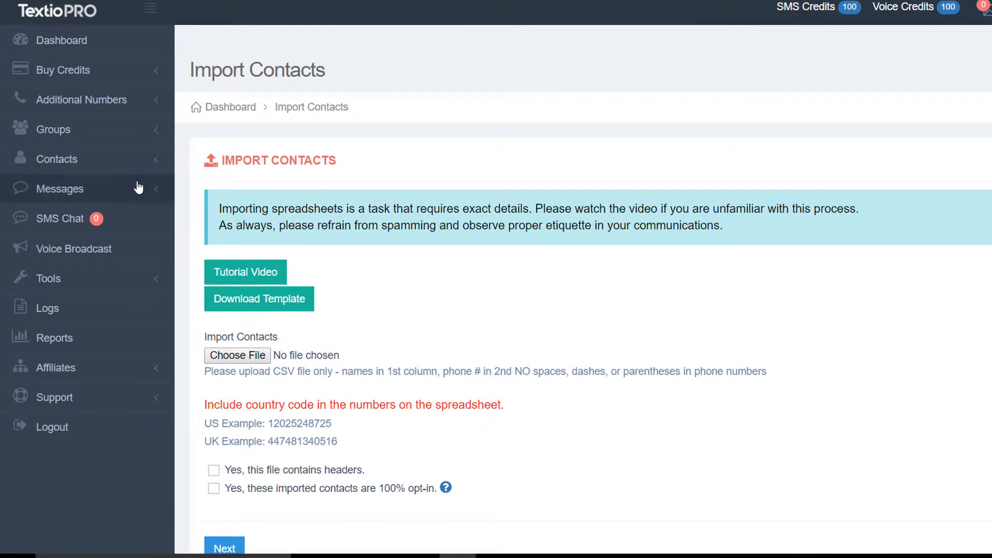
pyautogui.click(57, 191)
pyautogui.scroll(-1, 54, 191)
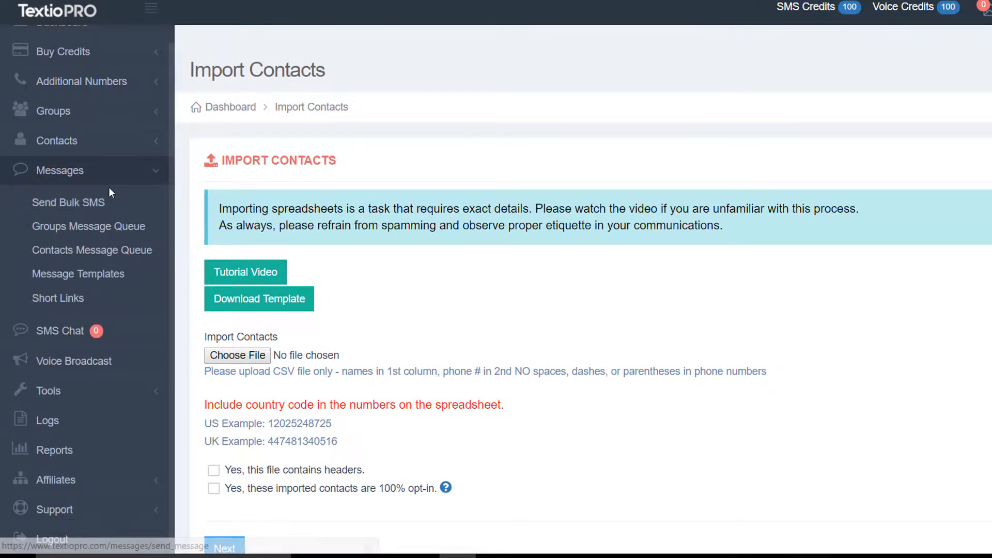
pyautogui.click(88, 276)
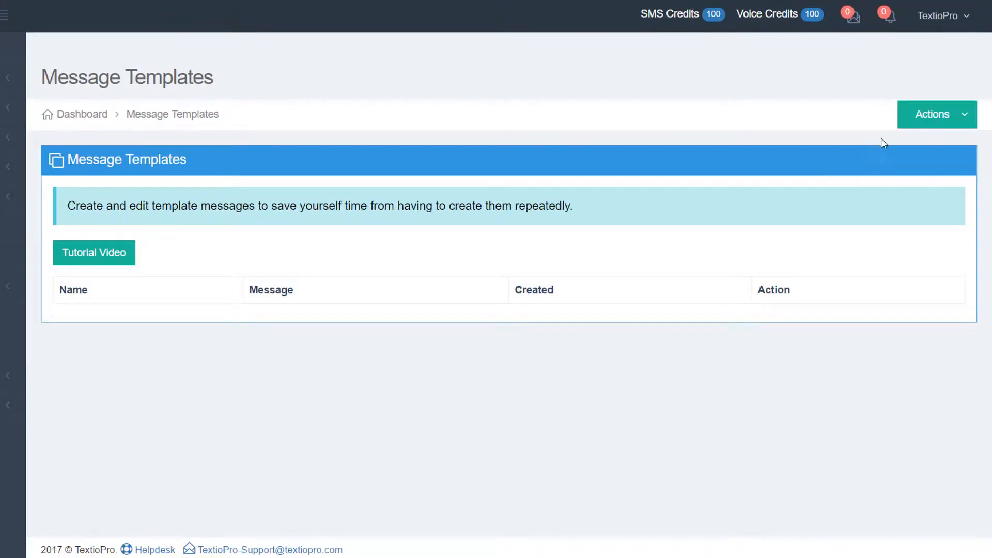
# - Save a 'Demonstration' template containing the pasted message 'Hi, This is a test message from TextioPro.'
pyautogui.click(933, 112)
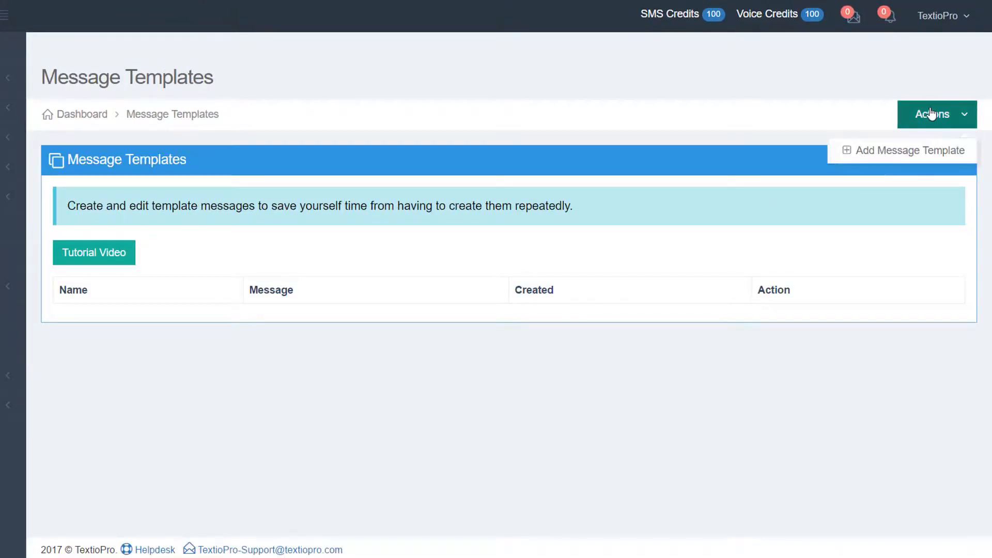
pyautogui.click(898, 151)
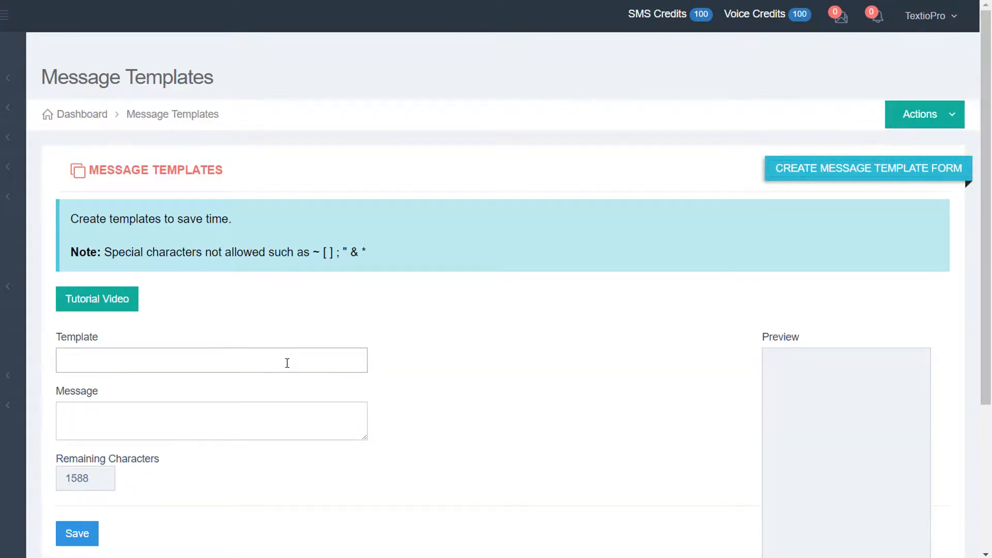
pyautogui.click(288, 363)
pyautogui.write('Demonstration')
pyautogui.click(250, 409)
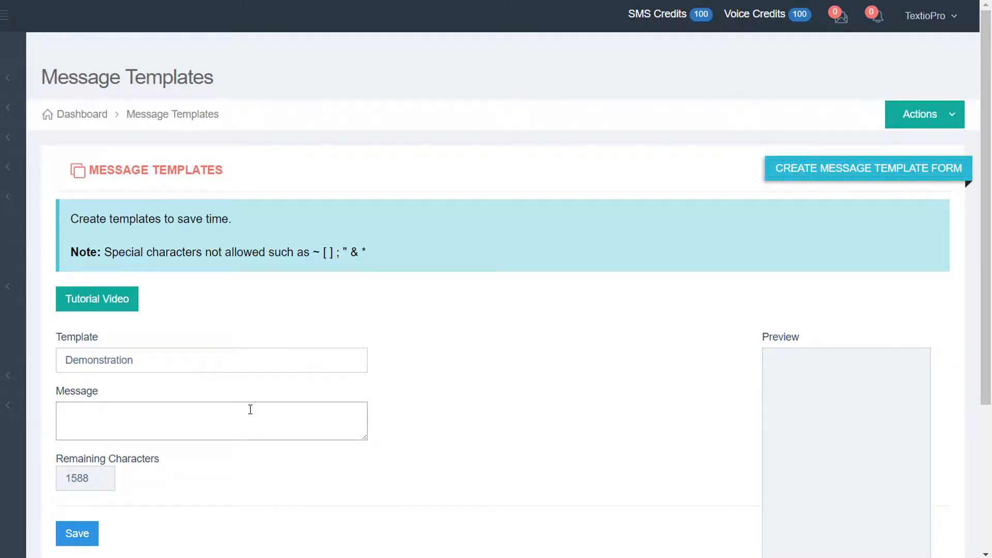
pyautogui.write('Hi, This is a test message from TextioPro.')
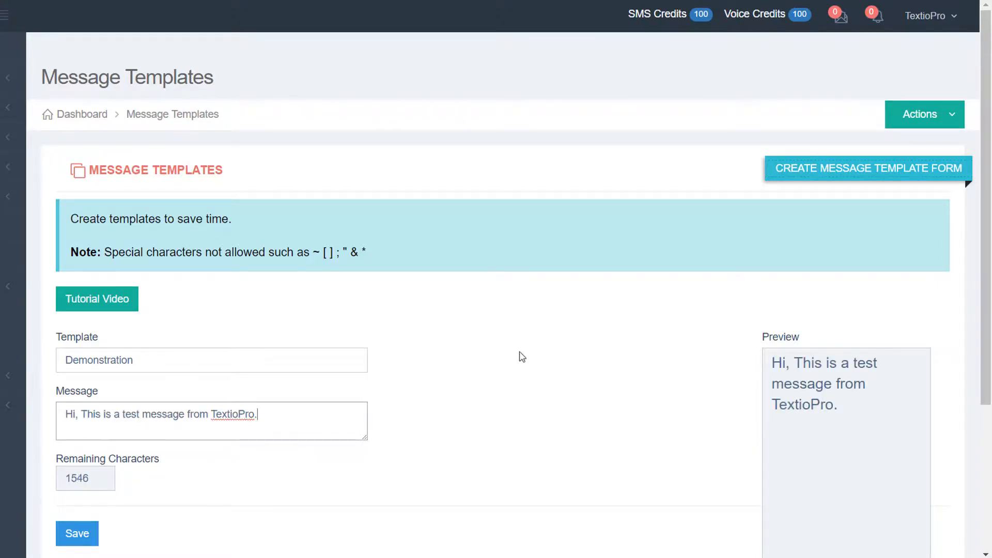
pyautogui.moveTo(987, 259); pyautogui.dragTo(988, 301)
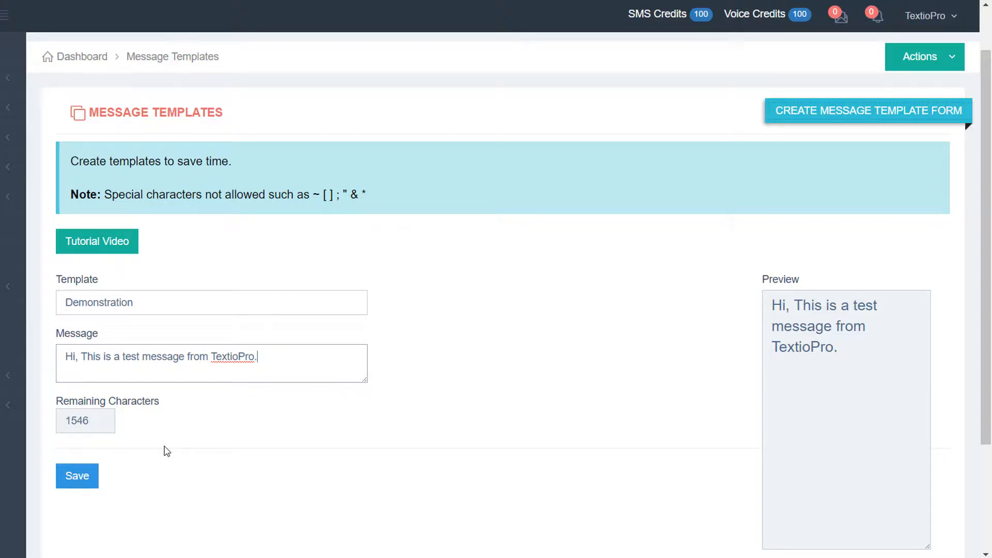
pyautogui.click(79, 478)
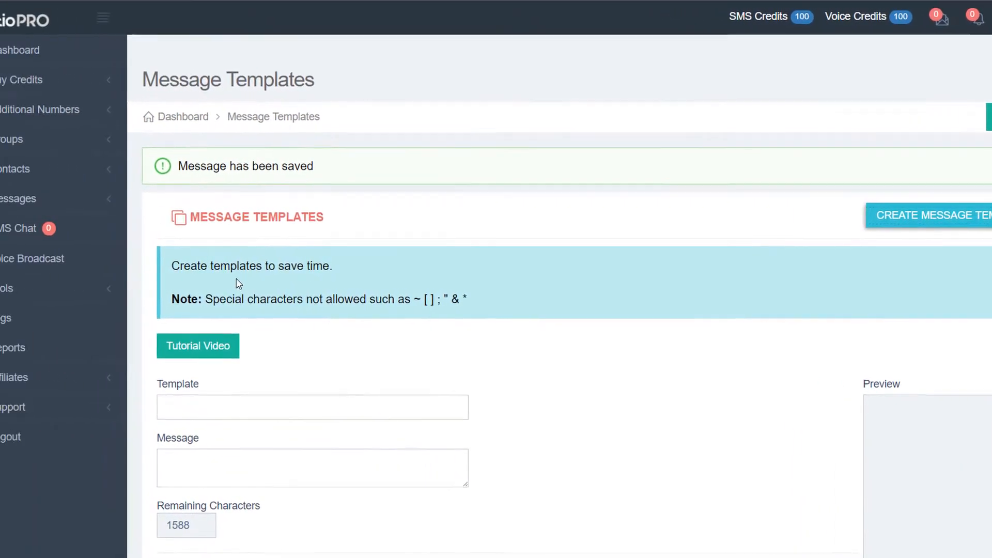
pyautogui.click(8, 196)
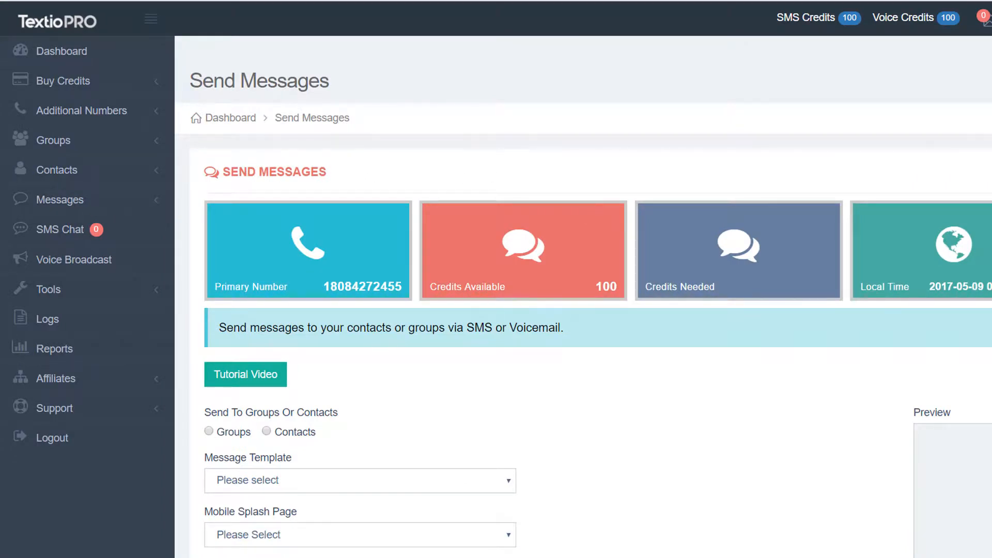
# - Address the bulk SMS to the TextioPro Customers group using the Demonstration template
pyautogui.scroll(-2, 592, 219)
pyautogui.scroll(-4, 583, 292)
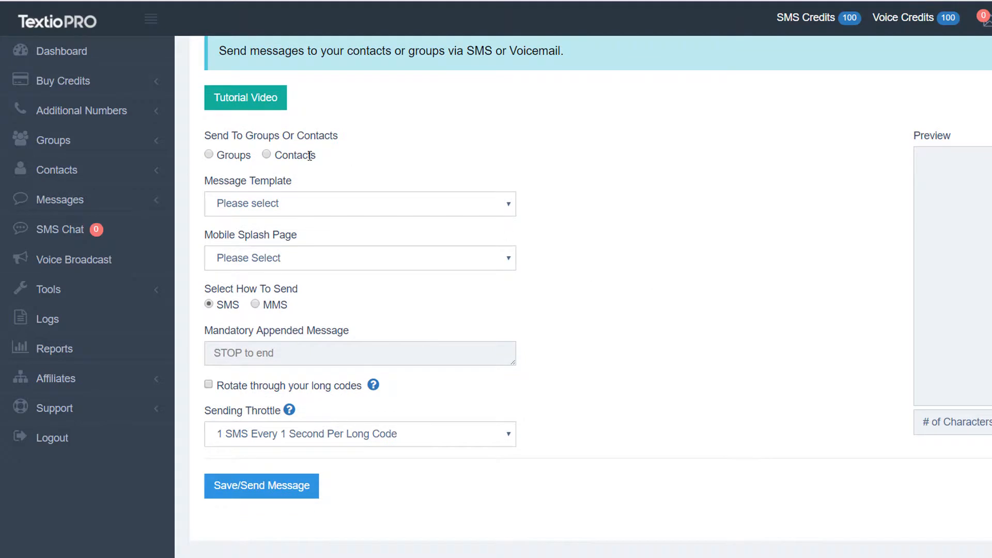
pyautogui.click(209, 154)
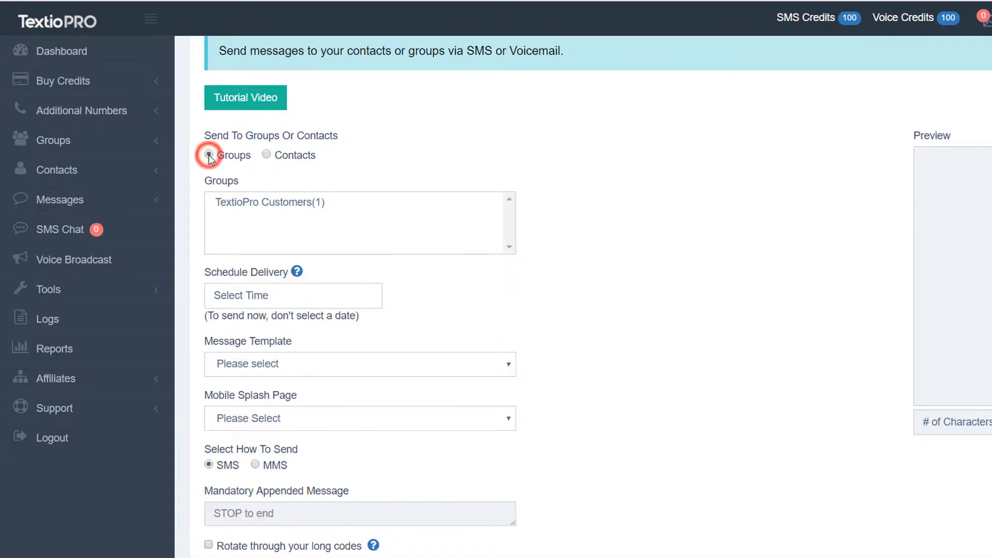
pyautogui.click(274, 204)
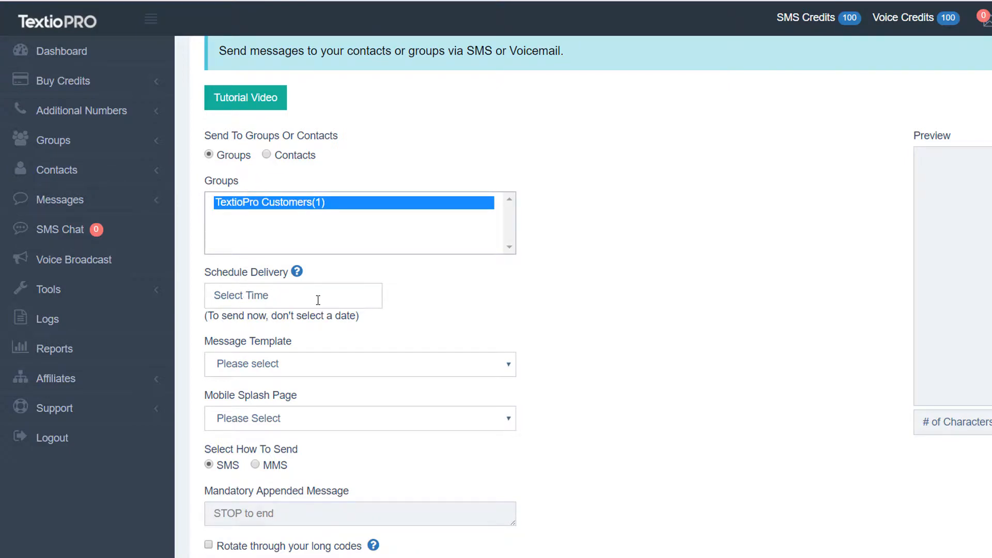
pyautogui.click(251, 364)
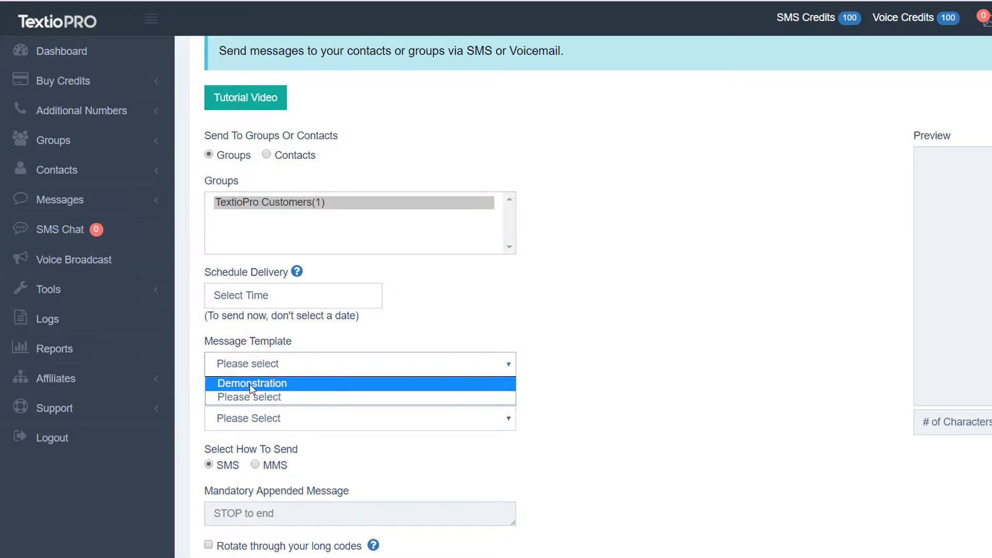
pyautogui.click(250, 384)
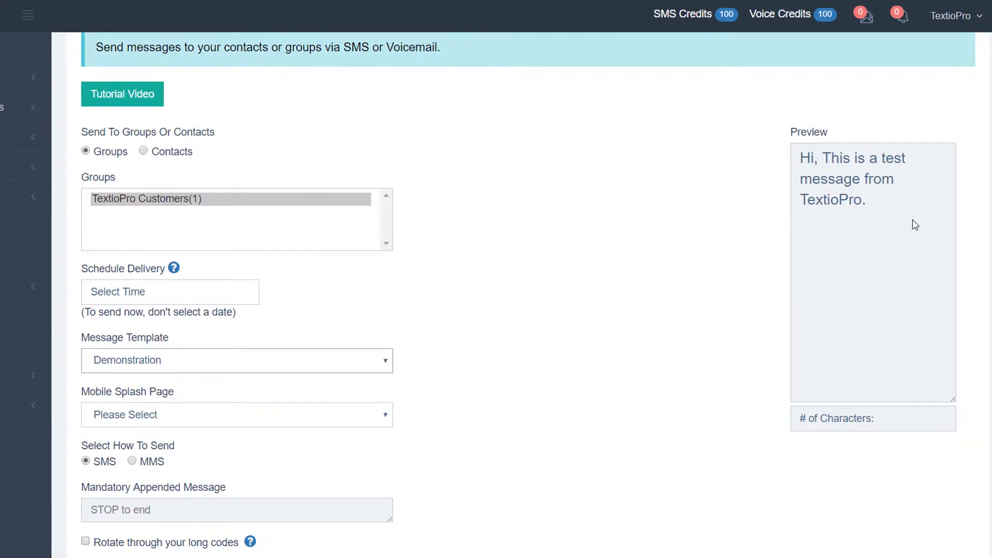
# - Highlight the mandatory 'STOP to end' opt-out text, then clear the highlight
pyautogui.scroll(-2, 916, 225)
pyautogui.scroll(-1, 989, 232)
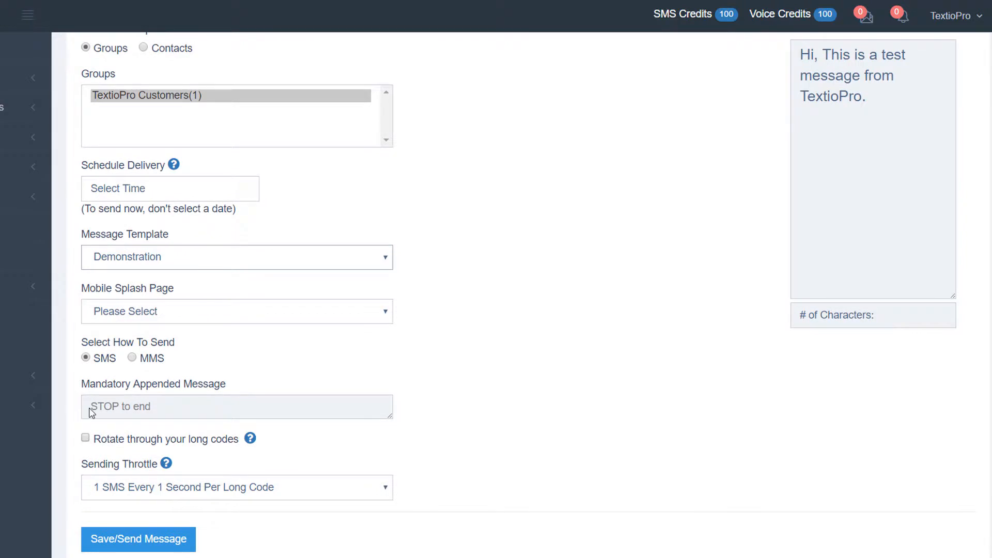
pyautogui.moveTo(92, 407); pyautogui.dragTo(178, 411)
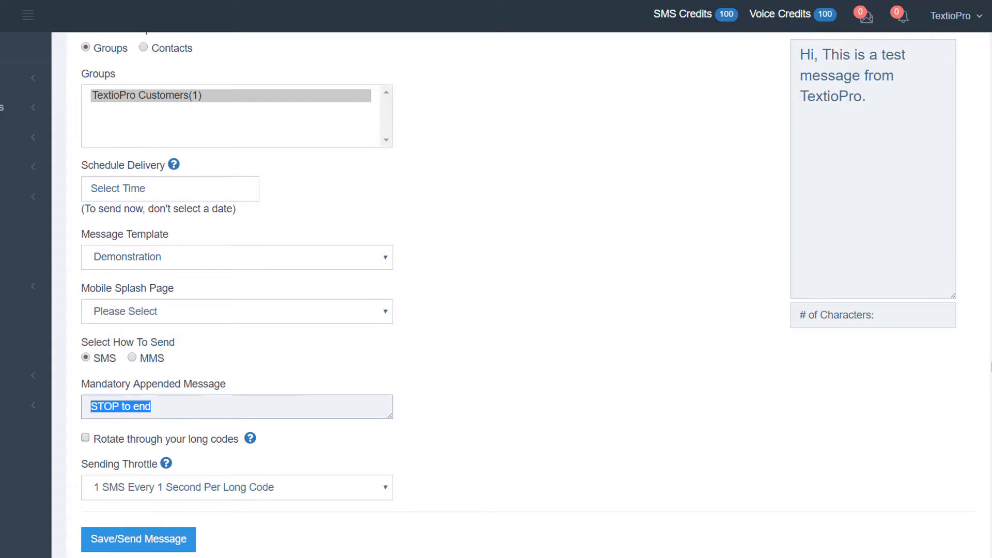
pyautogui.scroll(-1, 988, 362)
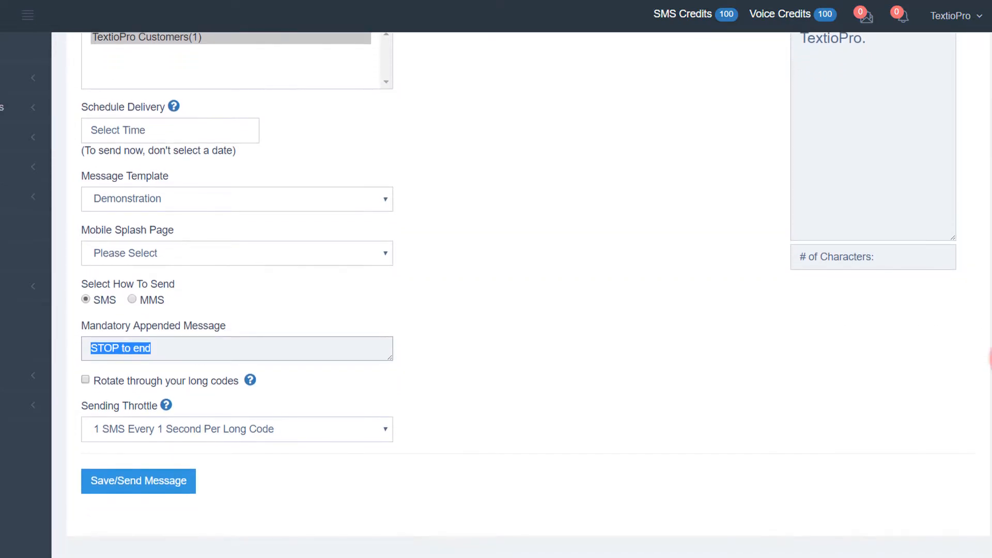
pyautogui.click(100, 380)
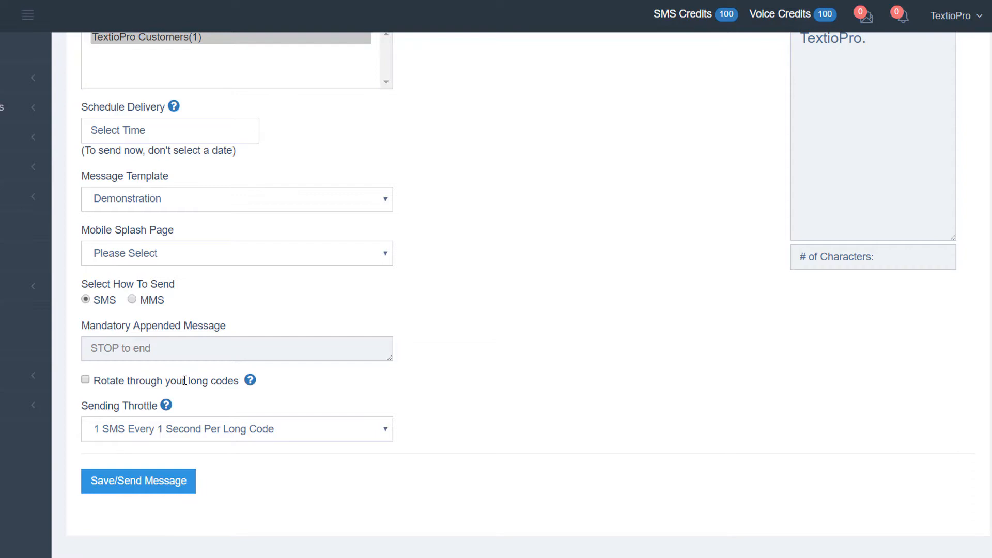
# - Send the SMS at 1 SMS per second and confirm 99 credits remain
pyautogui.click(143, 435)
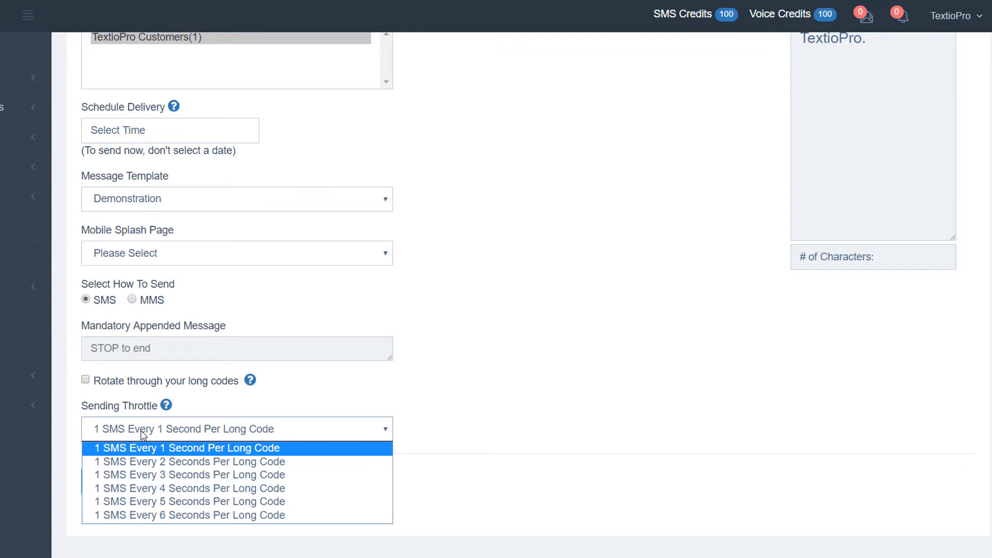
pyautogui.click(170, 453)
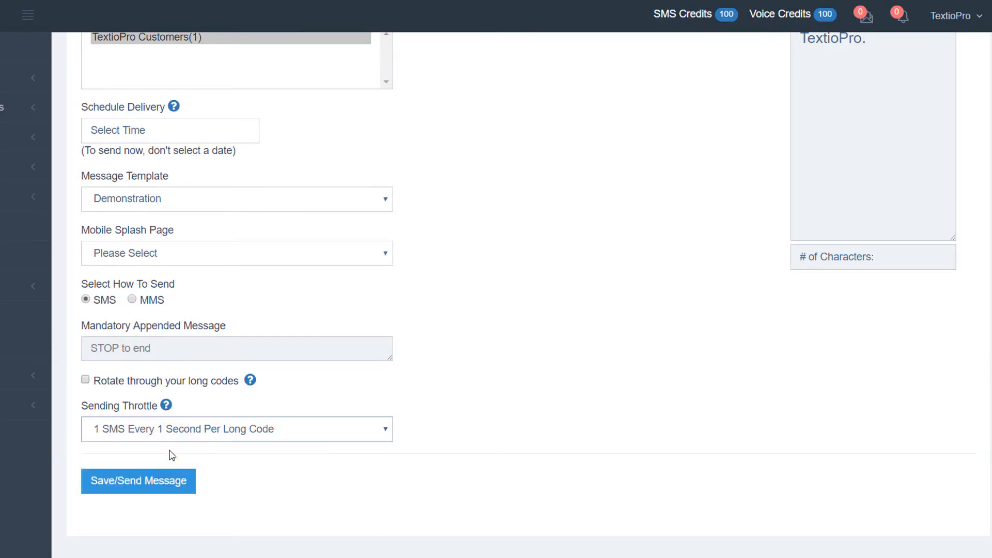
pyautogui.click(129, 483)
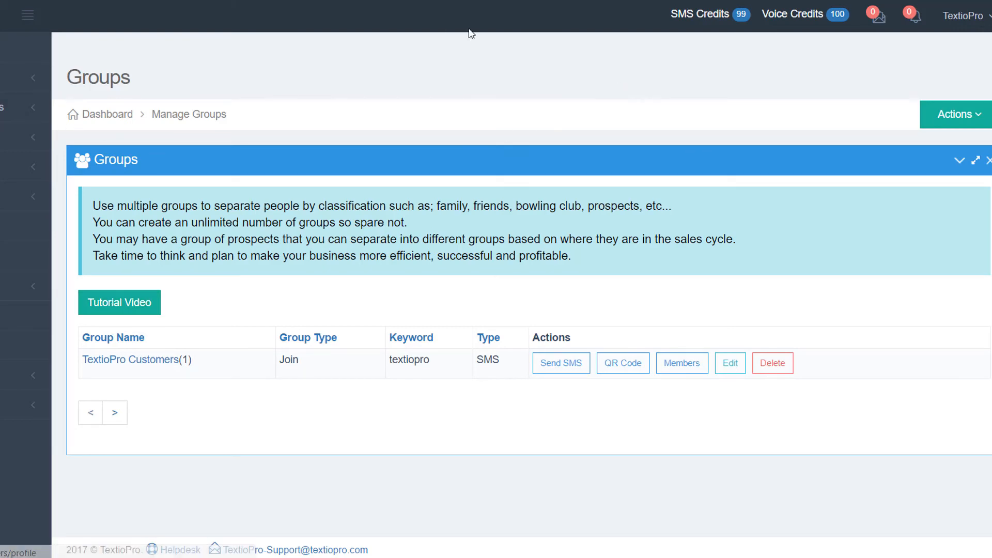
pyautogui.click(742, 14)
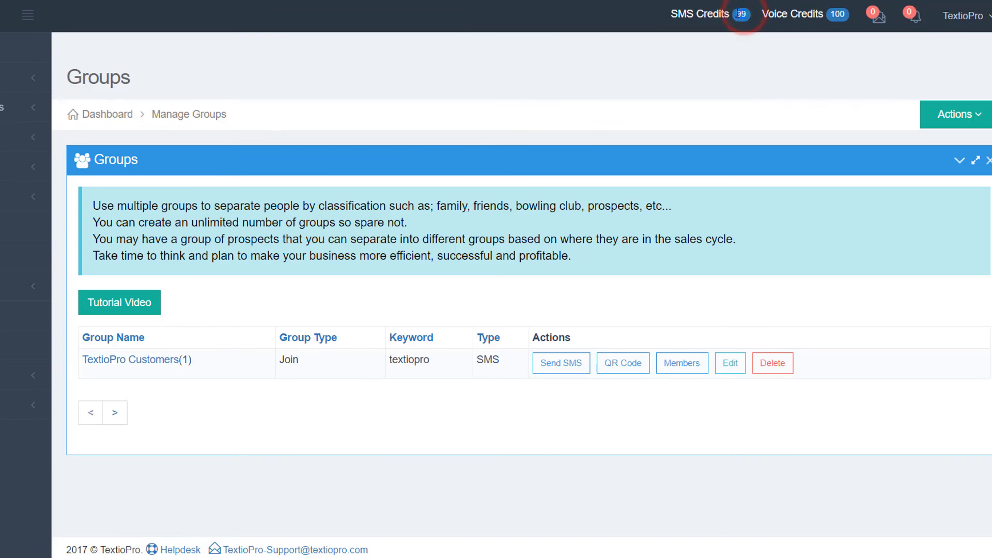